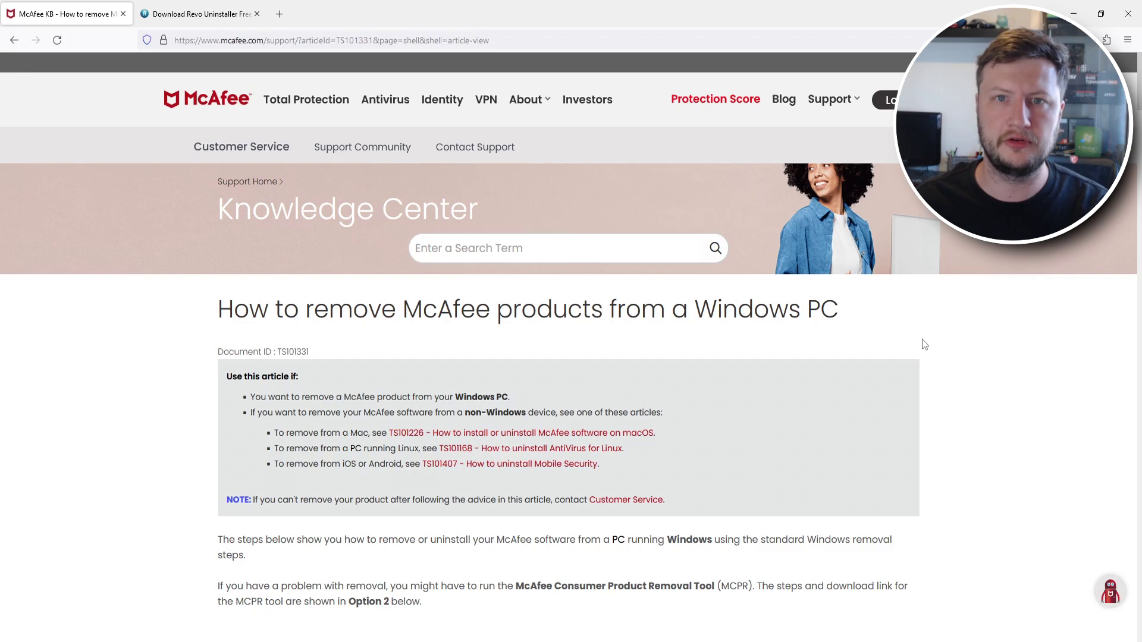
# Expand the article's Option 2 MCPR section and download the MCPR removal tool
pyautogui.scroll(-10, 821, 375)
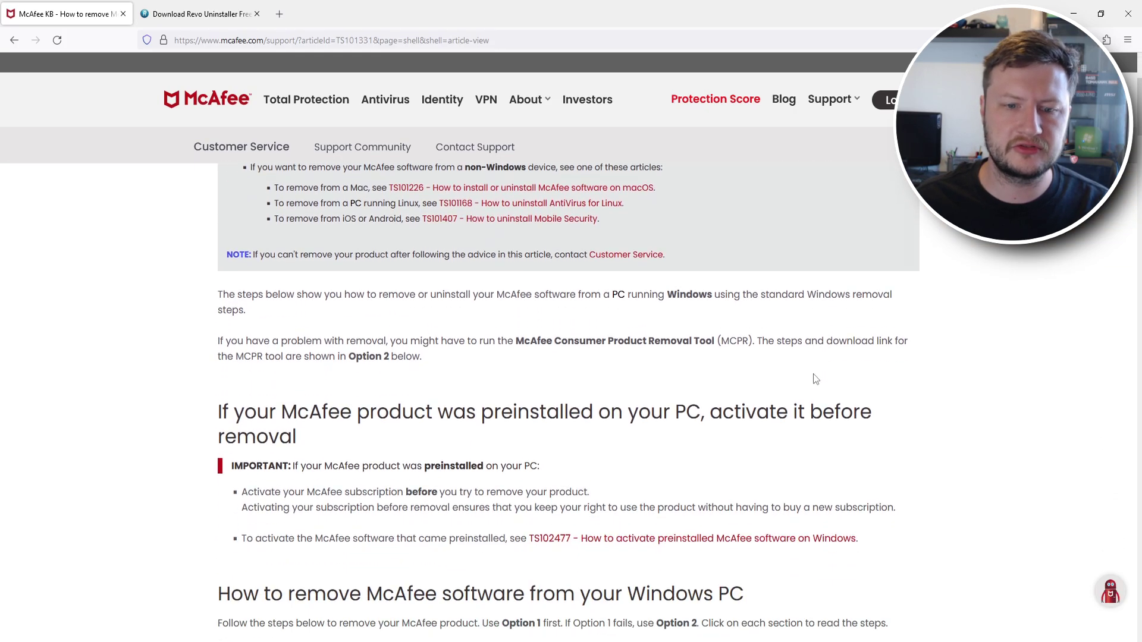
pyautogui.scroll(-8, 822, 367)
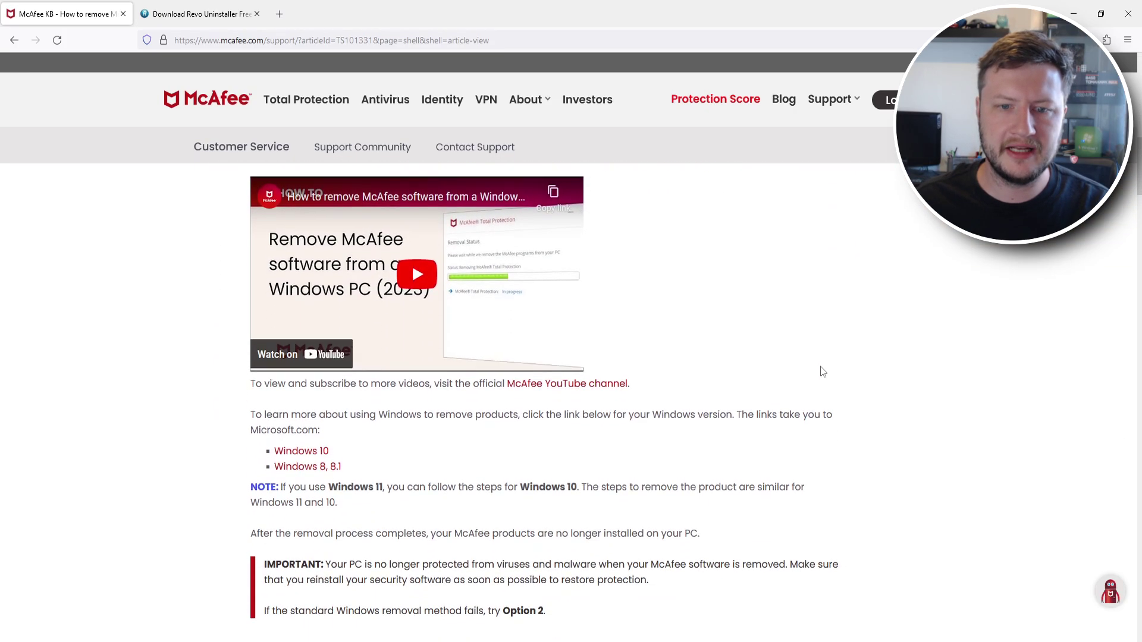
pyautogui.scroll(-3, 827, 377)
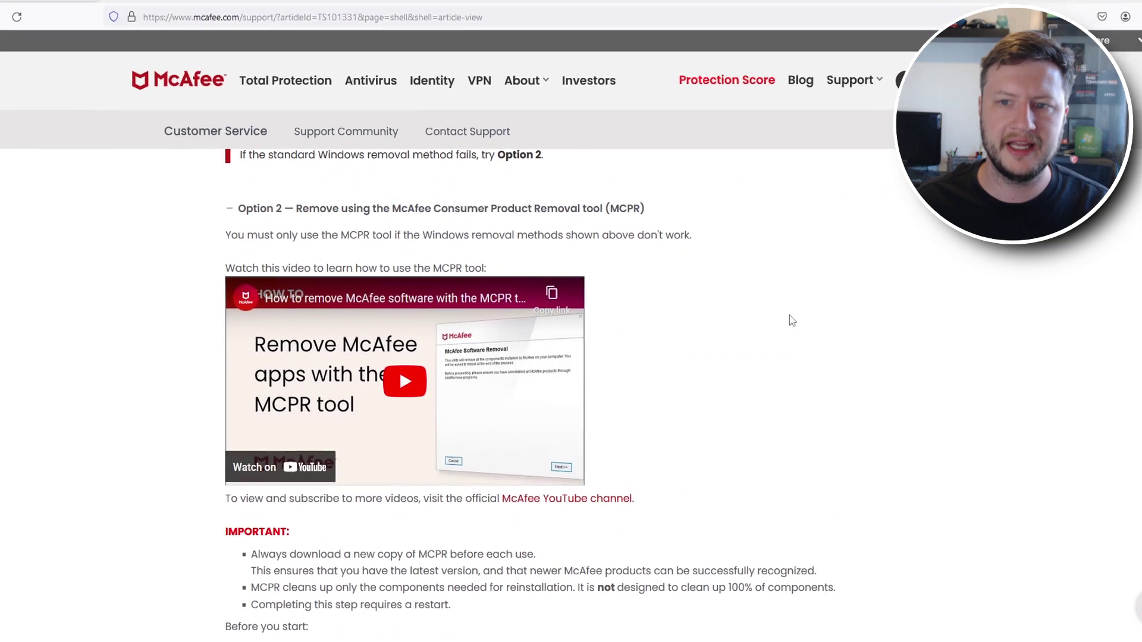
pyautogui.click(213, 178)
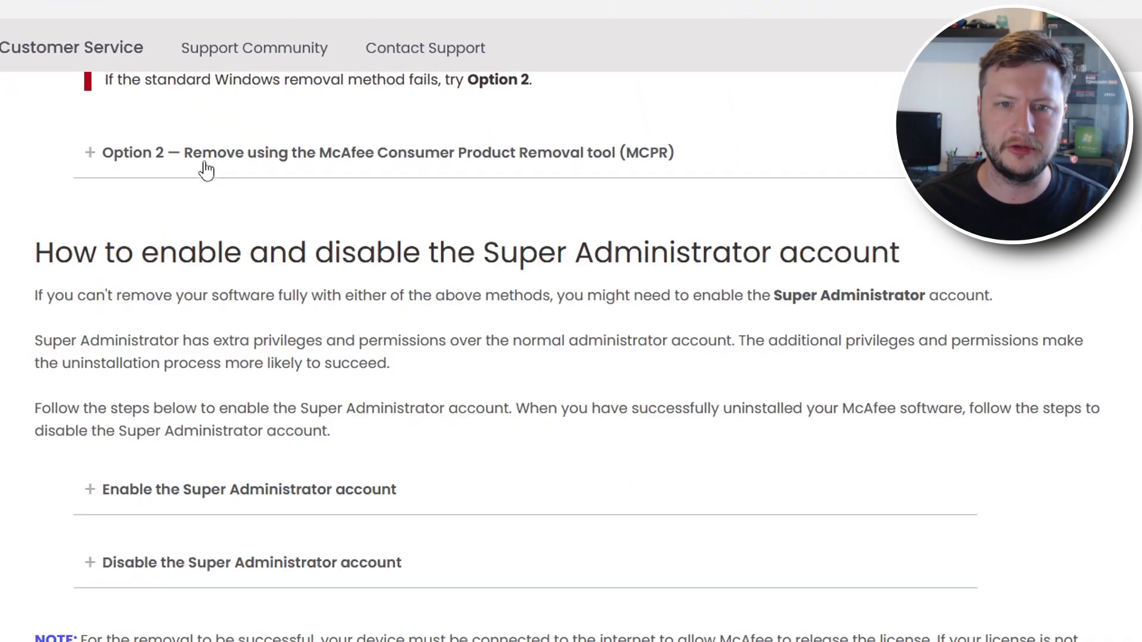
pyautogui.click(162, 164)
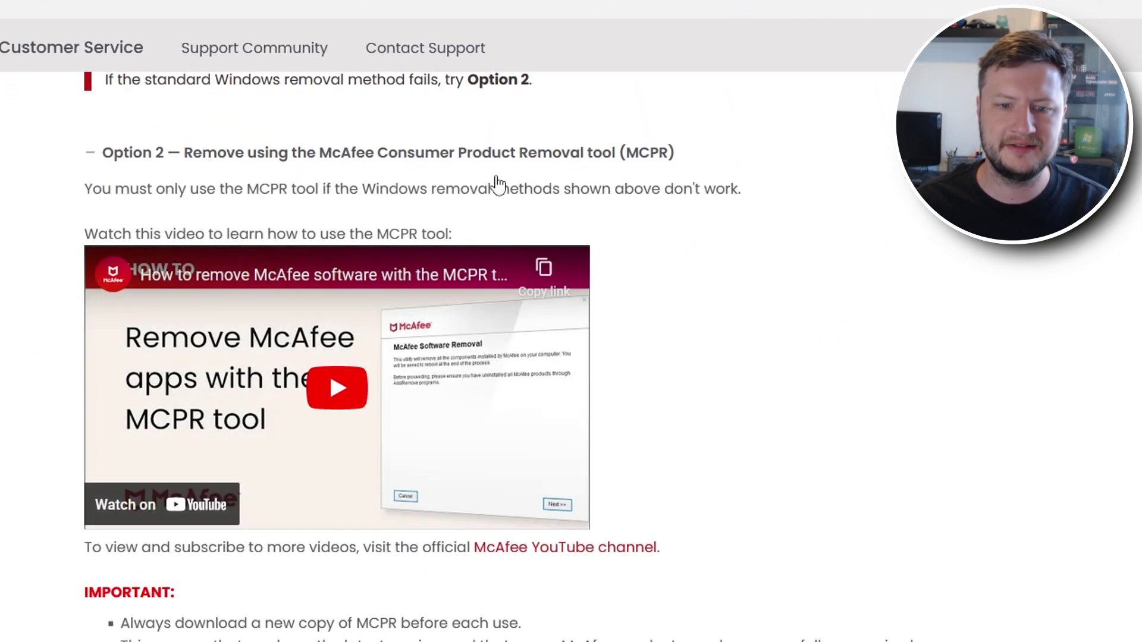
pyautogui.scroll(-6, 706, 244)
pyautogui.scroll(-3, 709, 244)
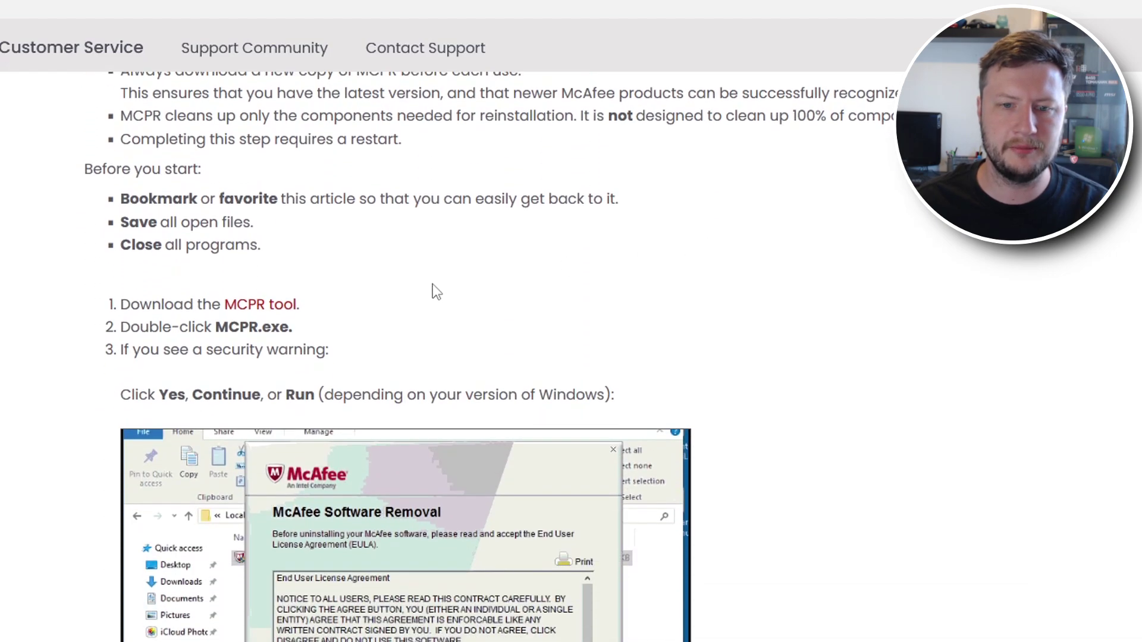
pyautogui.moveTo(154, 306); pyautogui.dragTo(197, 306)
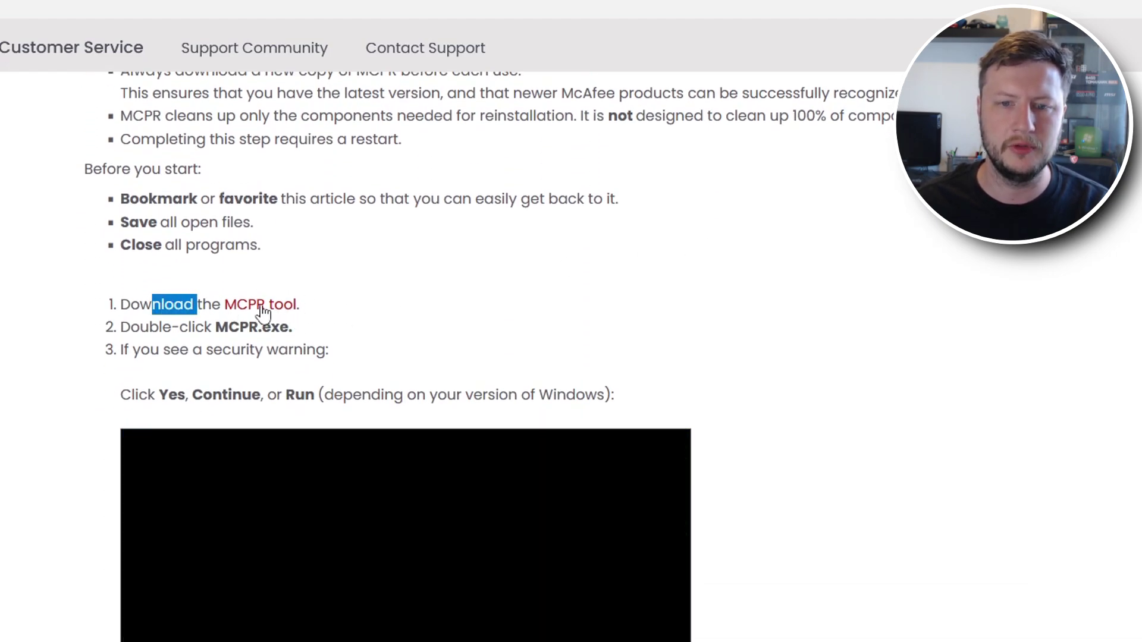
pyautogui.click(262, 308)
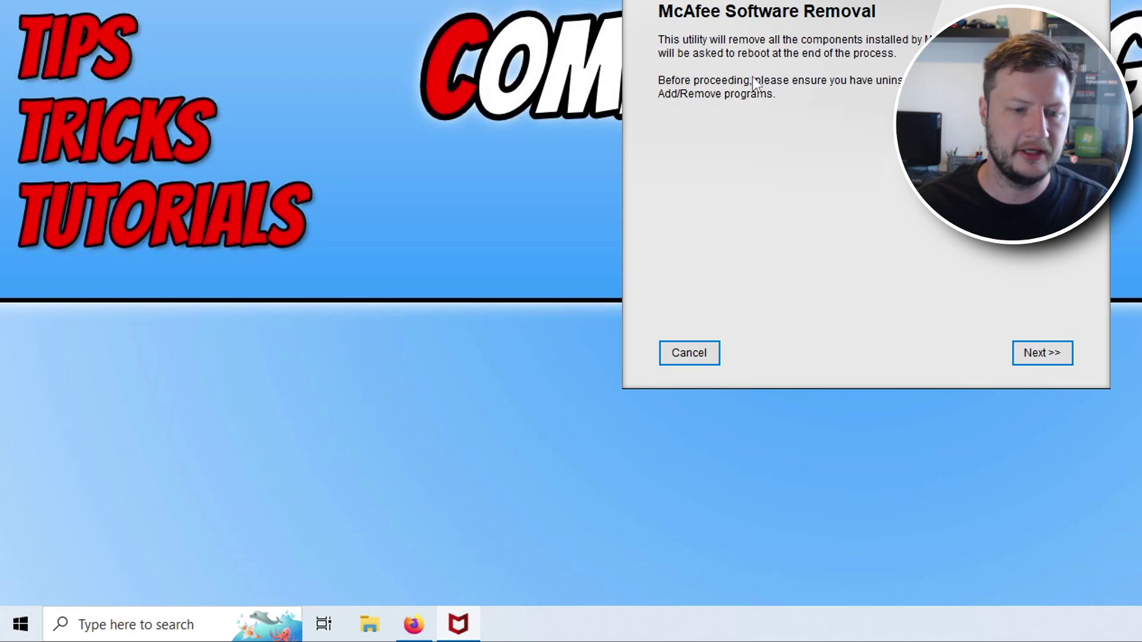
# Open Apps & features from the Start menu and filter installed apps by 'mcaf'
pyautogui.rightClick(5, 635)
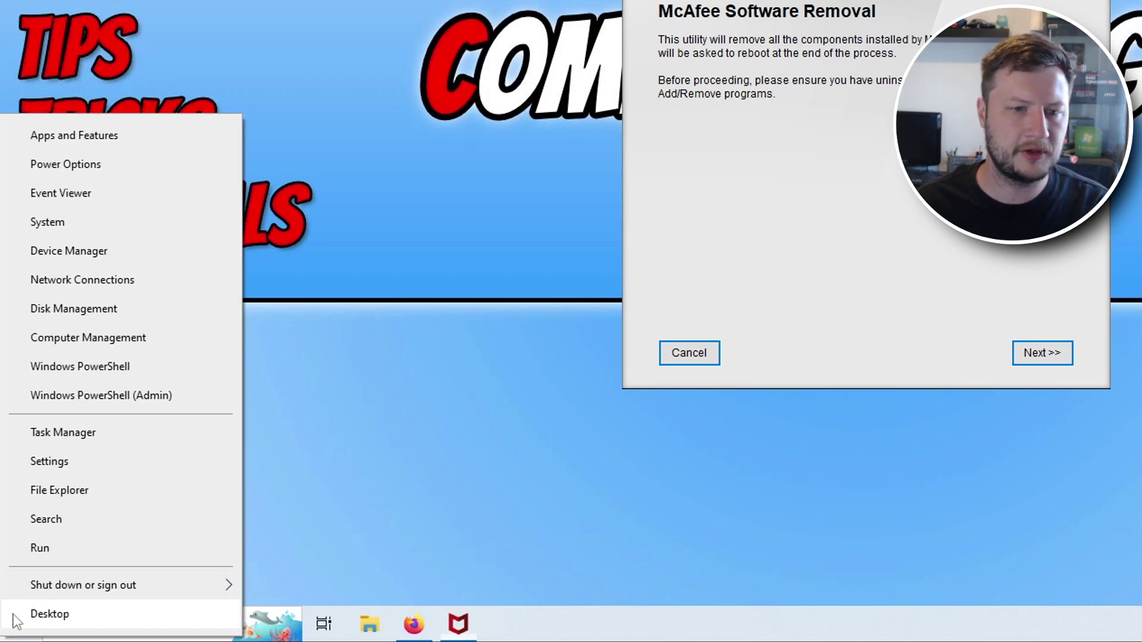
pyautogui.click(137, 139)
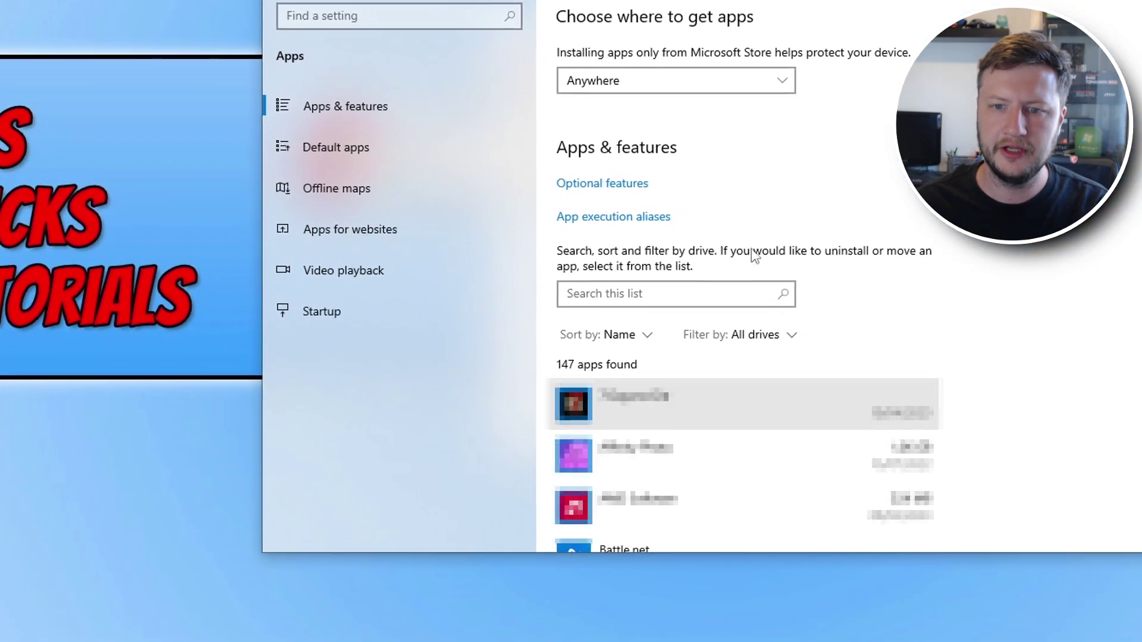
pyautogui.click(701, 267)
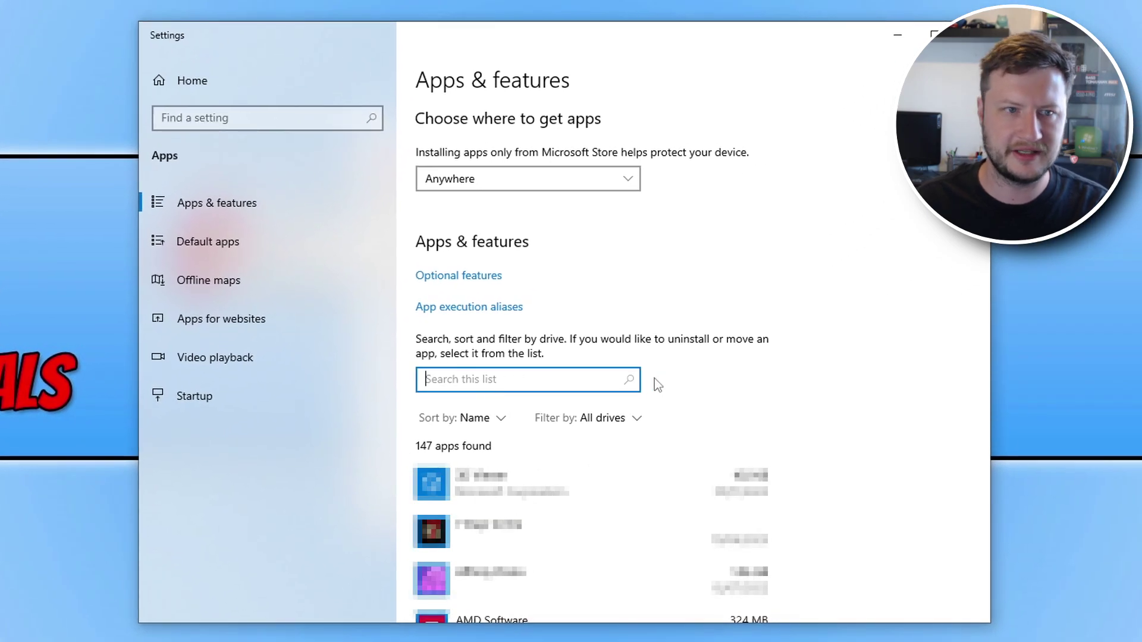
pyautogui.write('mca')
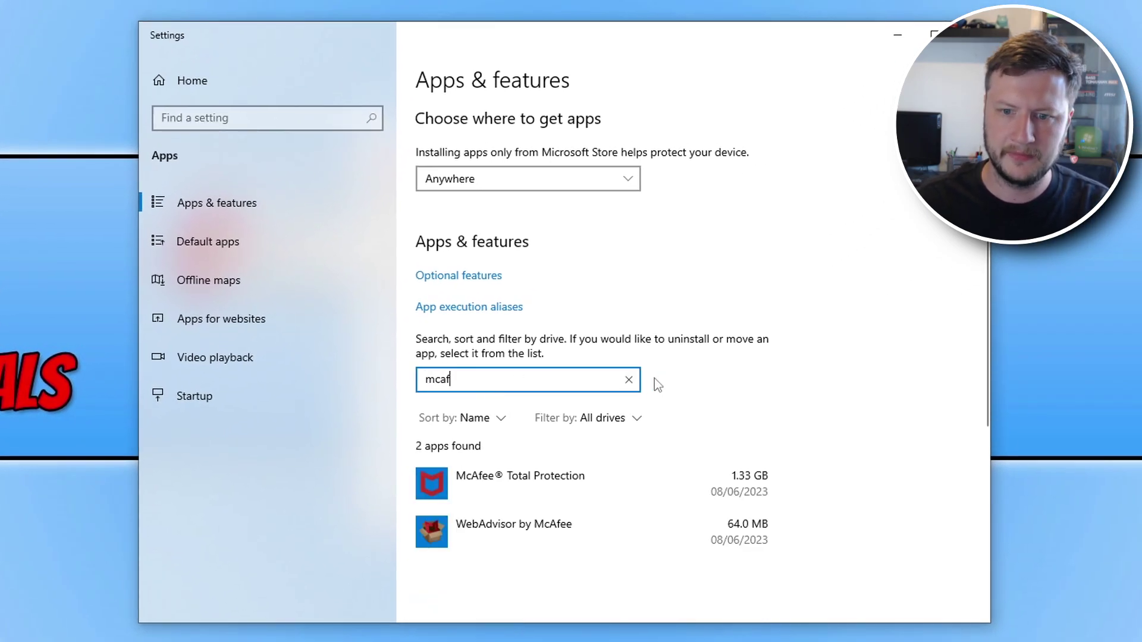
pyautogui.write('f')
# Uninstall McAfee Total Protection and confirm the uninstall
pyautogui.click(558, 489)
pyautogui.click(756, 551)
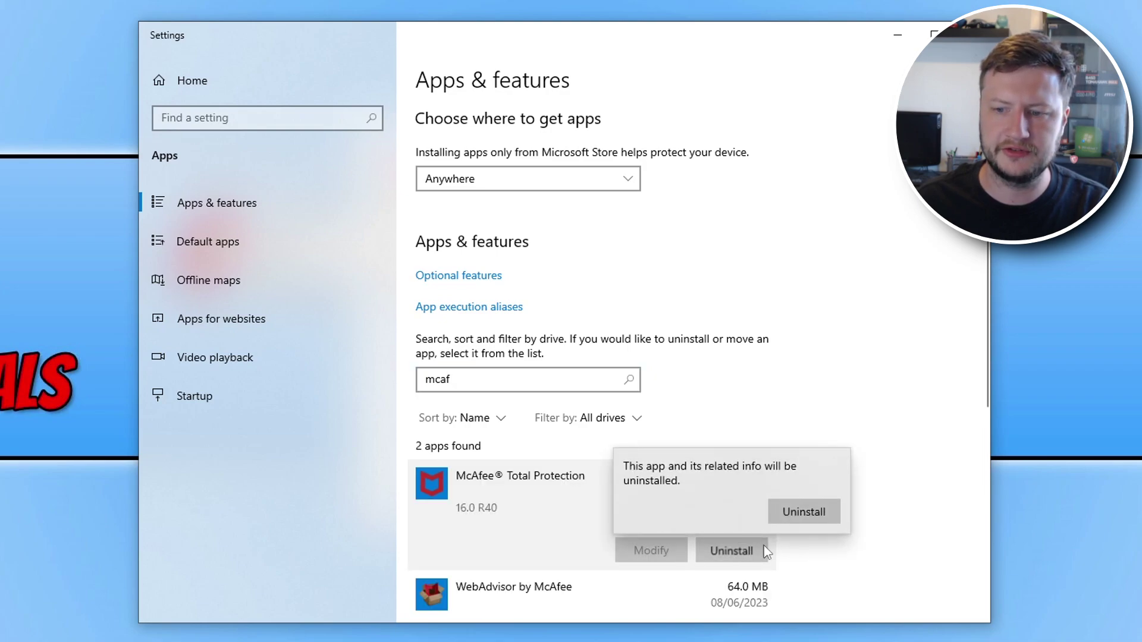
pyautogui.click(803, 512)
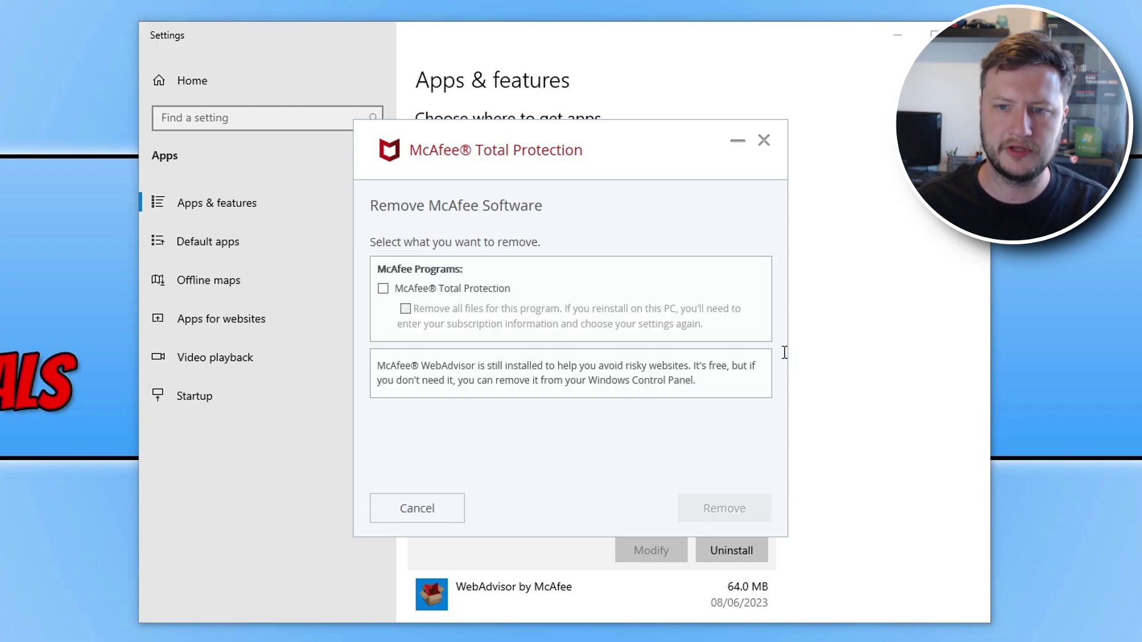
# Remove McAfee Total Protection with all its files despite the active subscription, and restart now
pyautogui.click(383, 290)
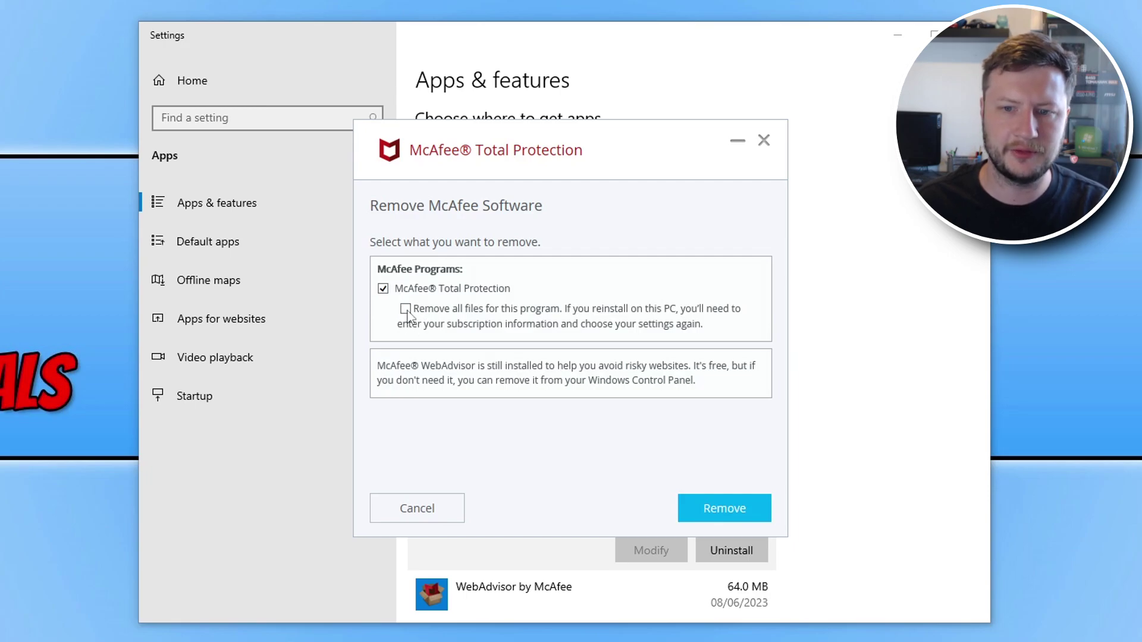
pyautogui.click(406, 310)
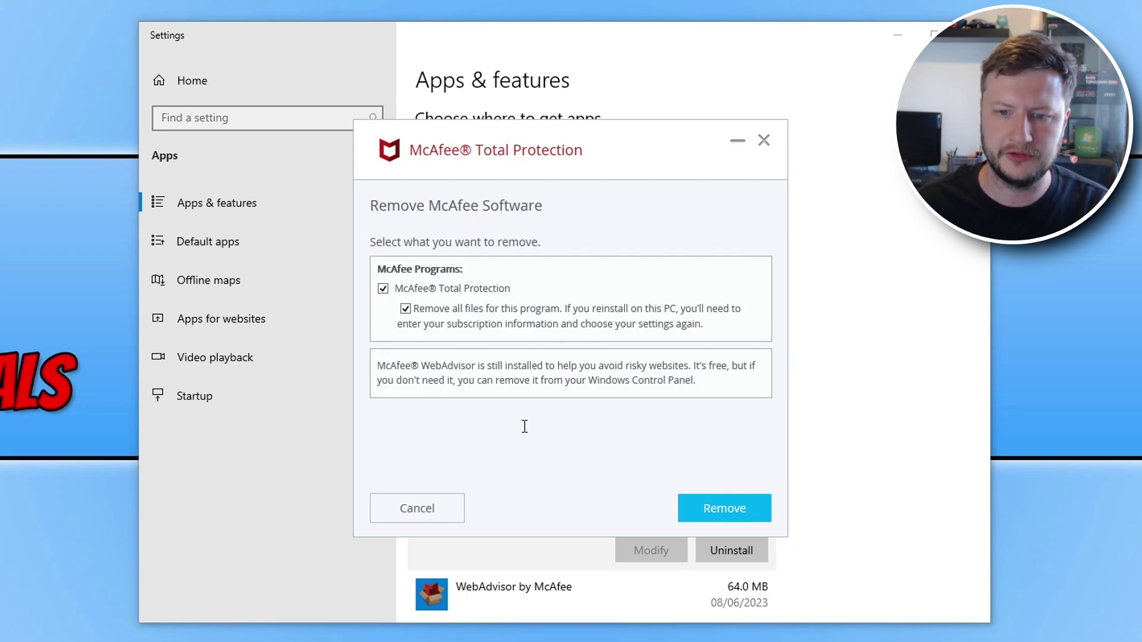
pyautogui.click(727, 515)
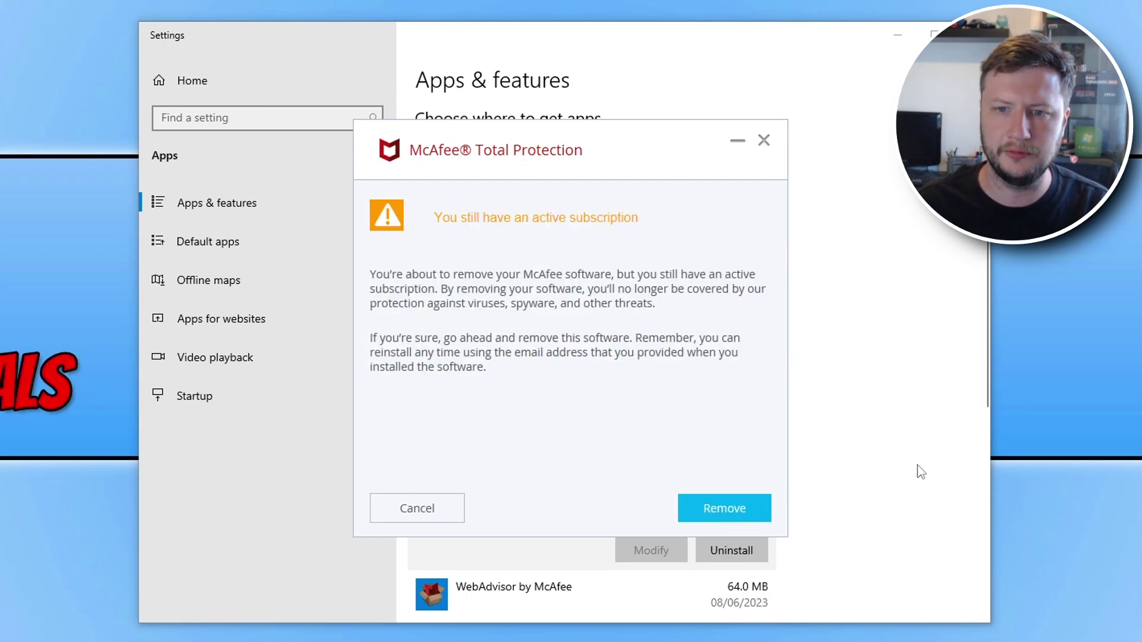
pyautogui.click(741, 509)
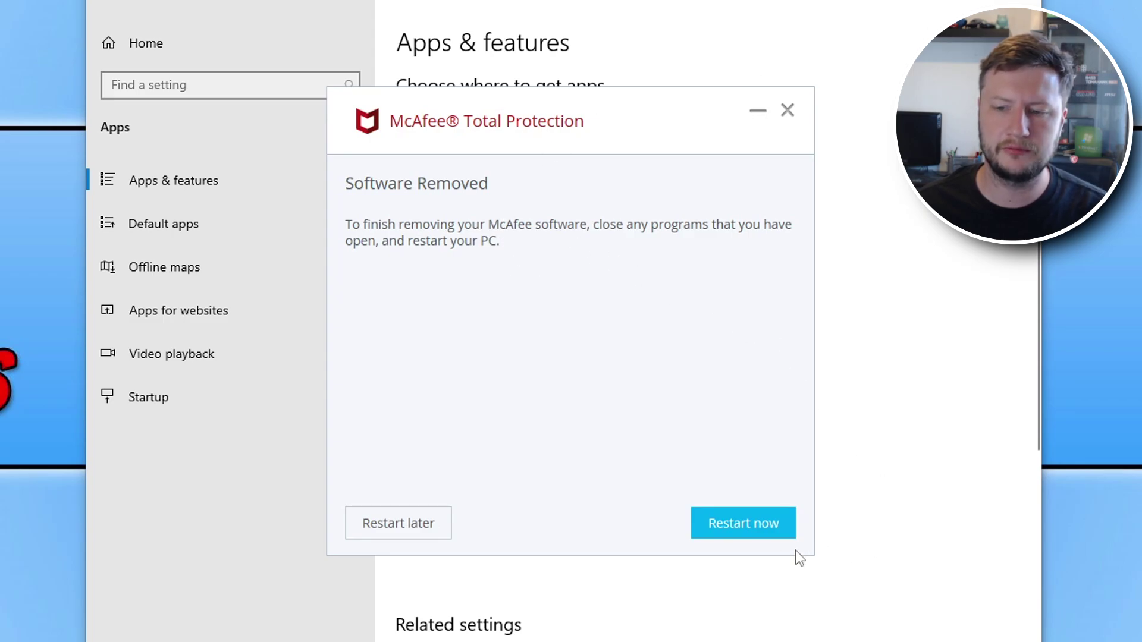
pyautogui.click(757, 530)
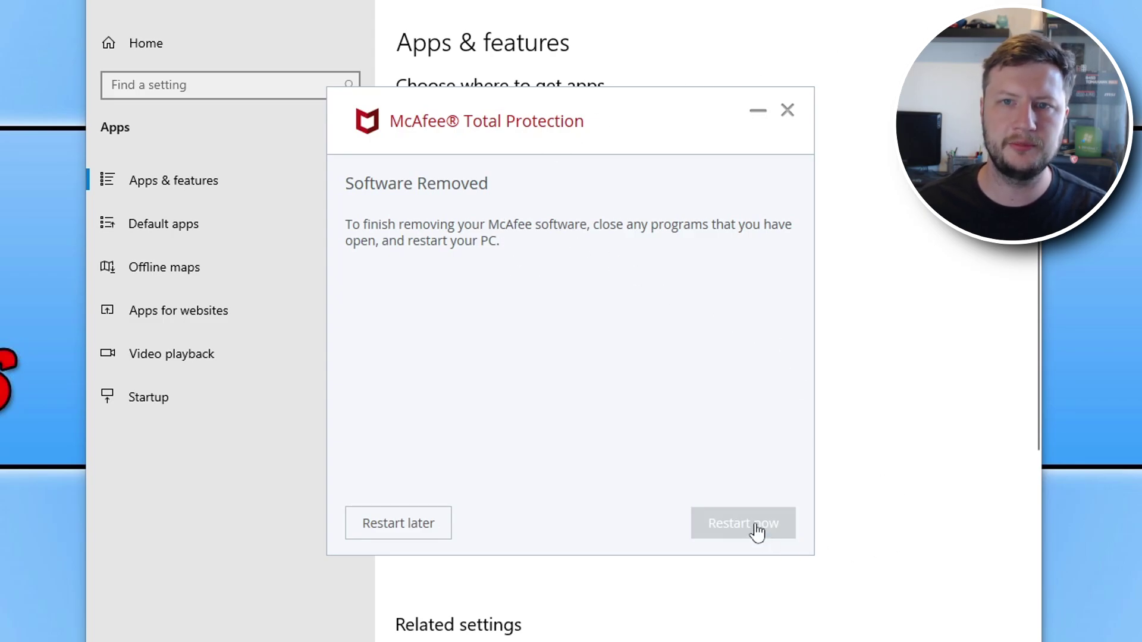
pyautogui.click(753, 109)
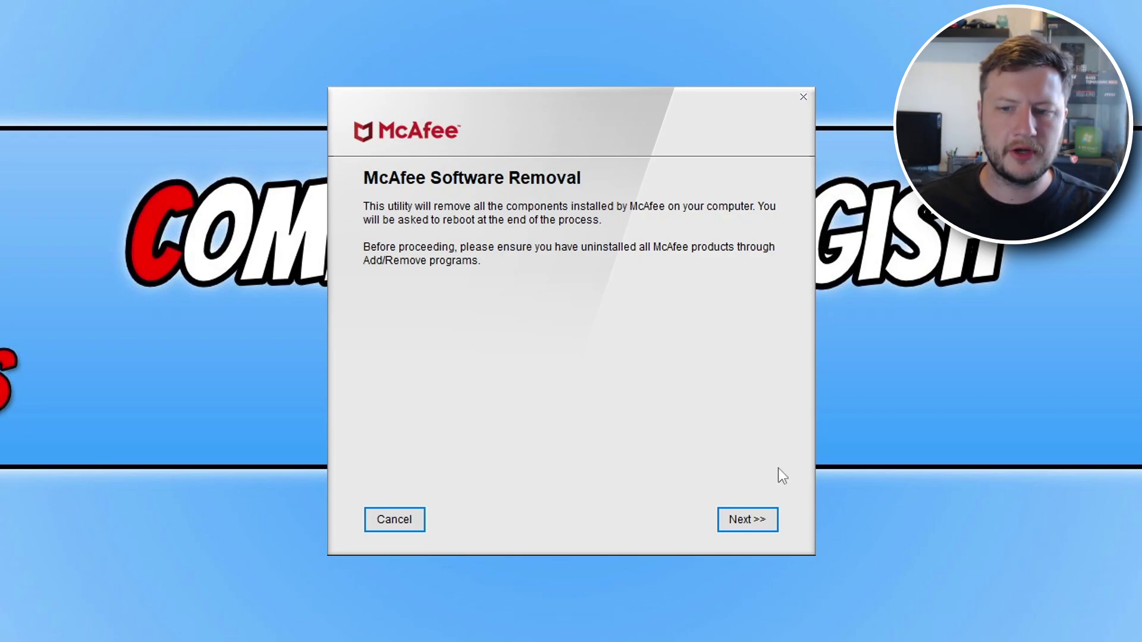
# Accept the MCPR licence agreement and continue to the security validation page
pyautogui.click(746, 521)
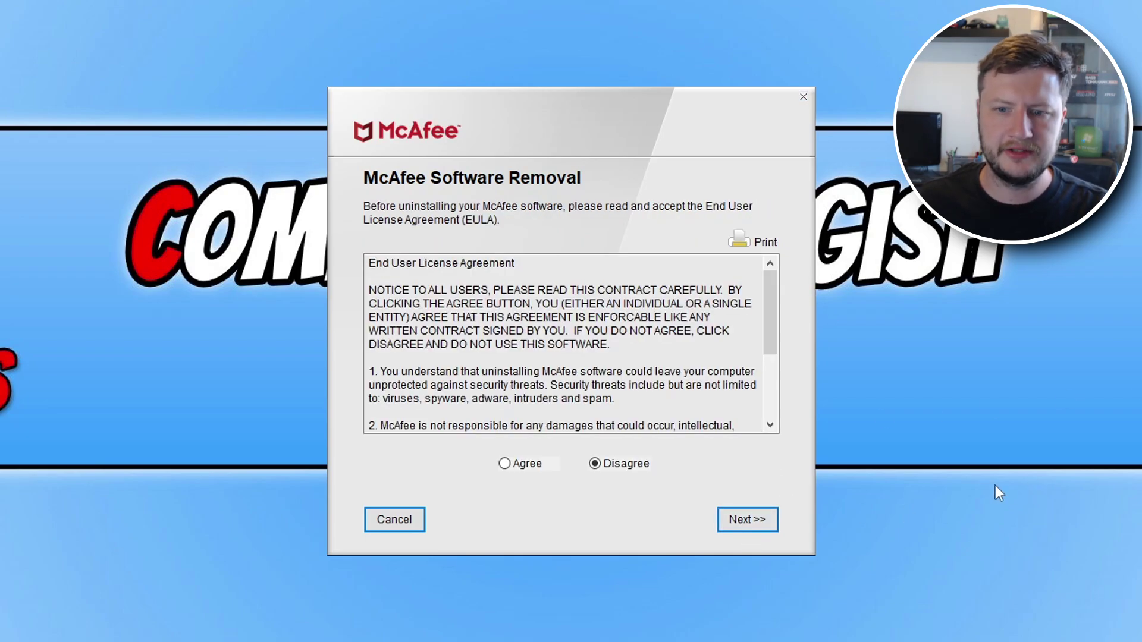
pyautogui.click(525, 467)
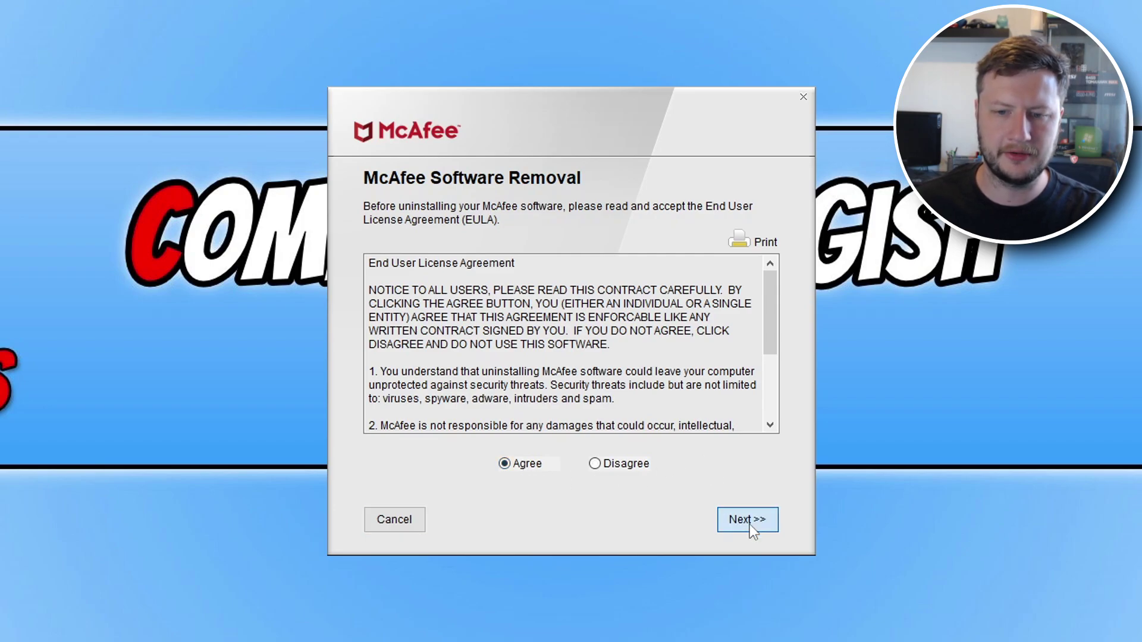
pyautogui.click(748, 521)
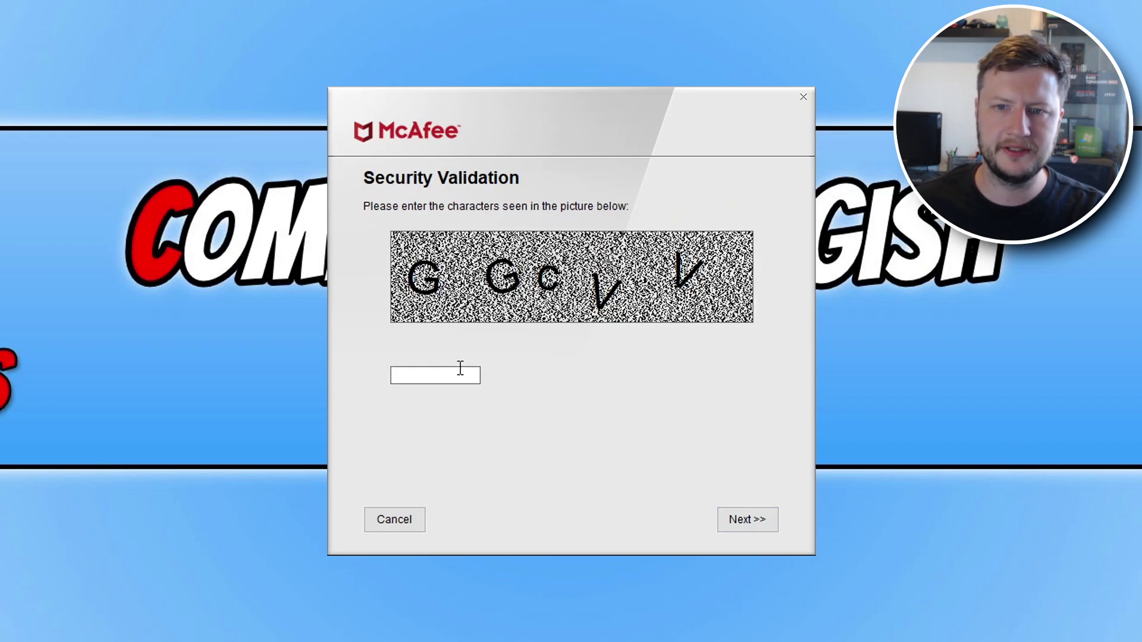
# Enter the captcha security characters, retrying with a new captcha, and start the removal
pyautogui.click(432, 376)
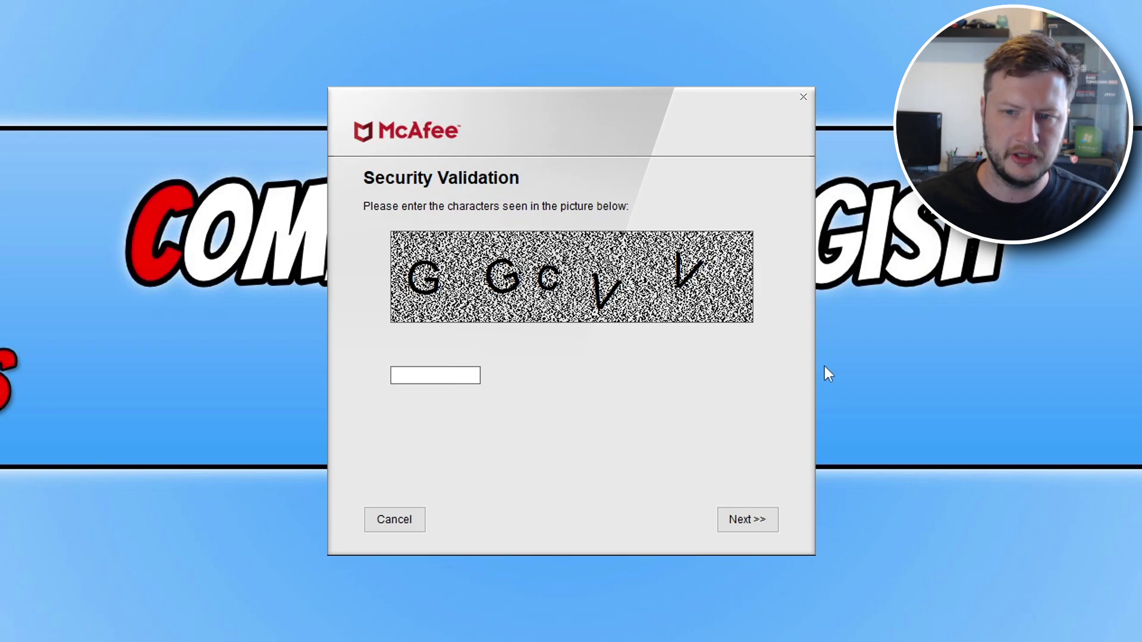
pyautogui.write('GG')
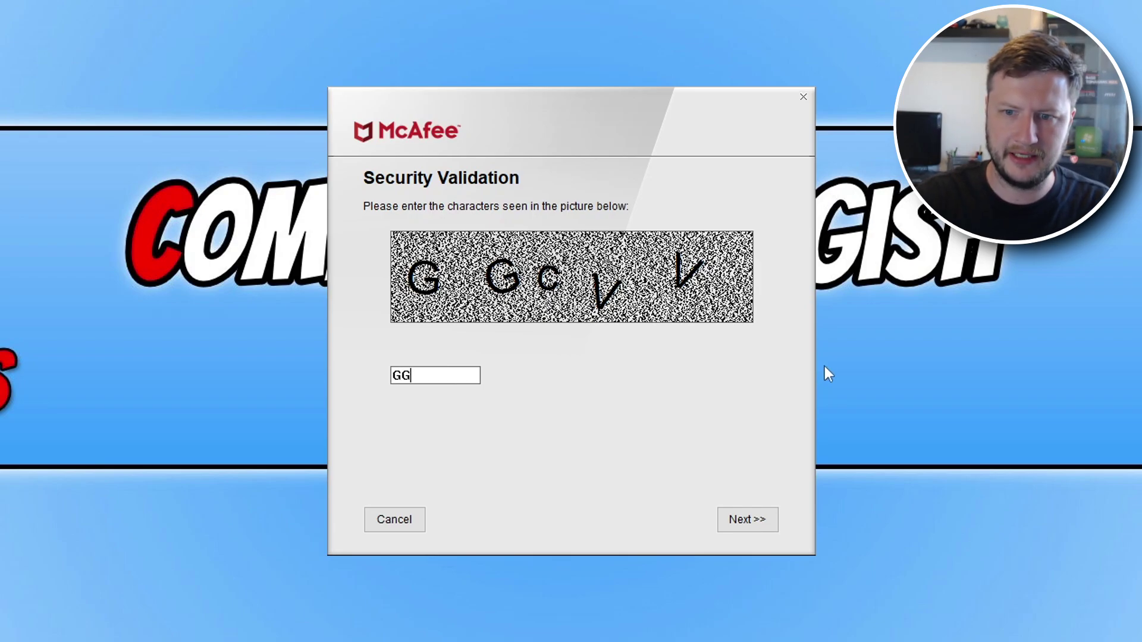
pyautogui.write('CVV')
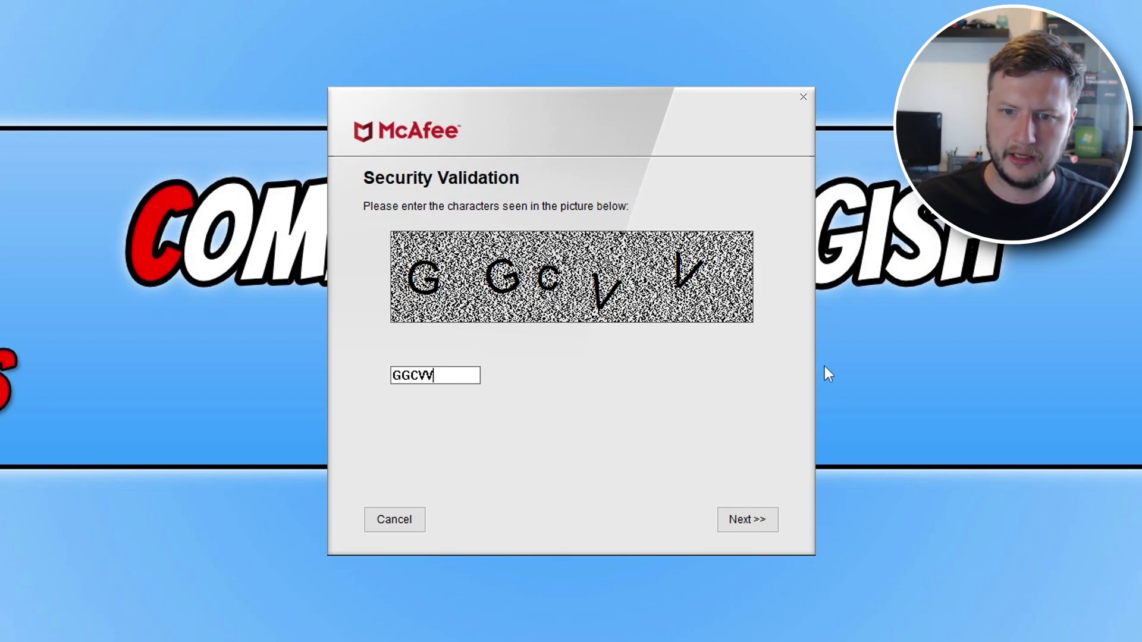
pyautogui.click(744, 523)
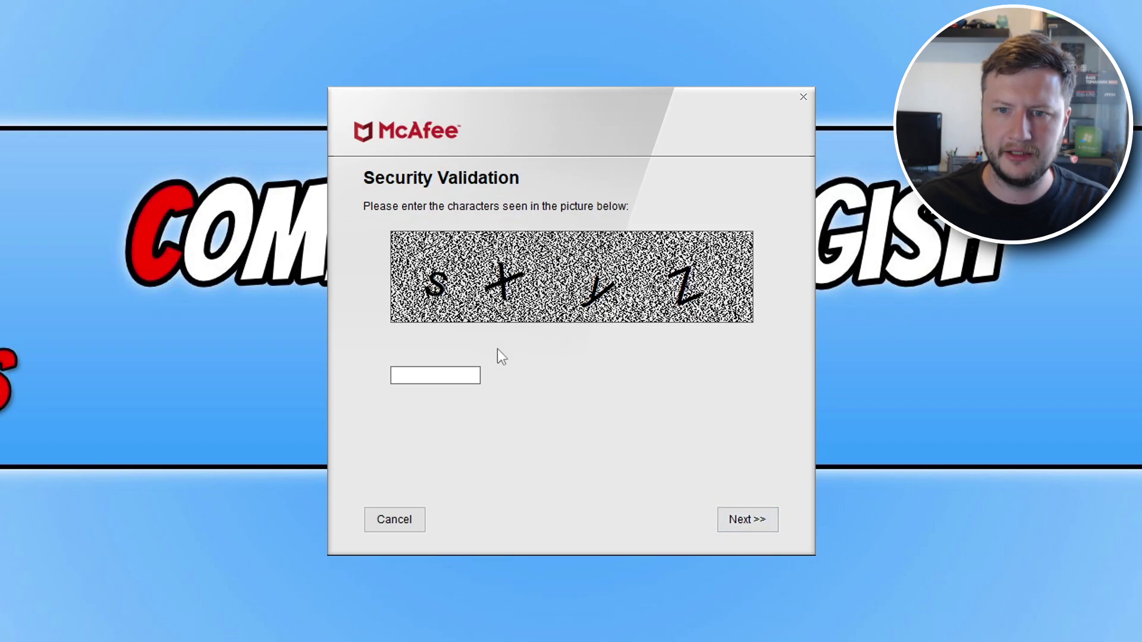
pyautogui.write('SX')
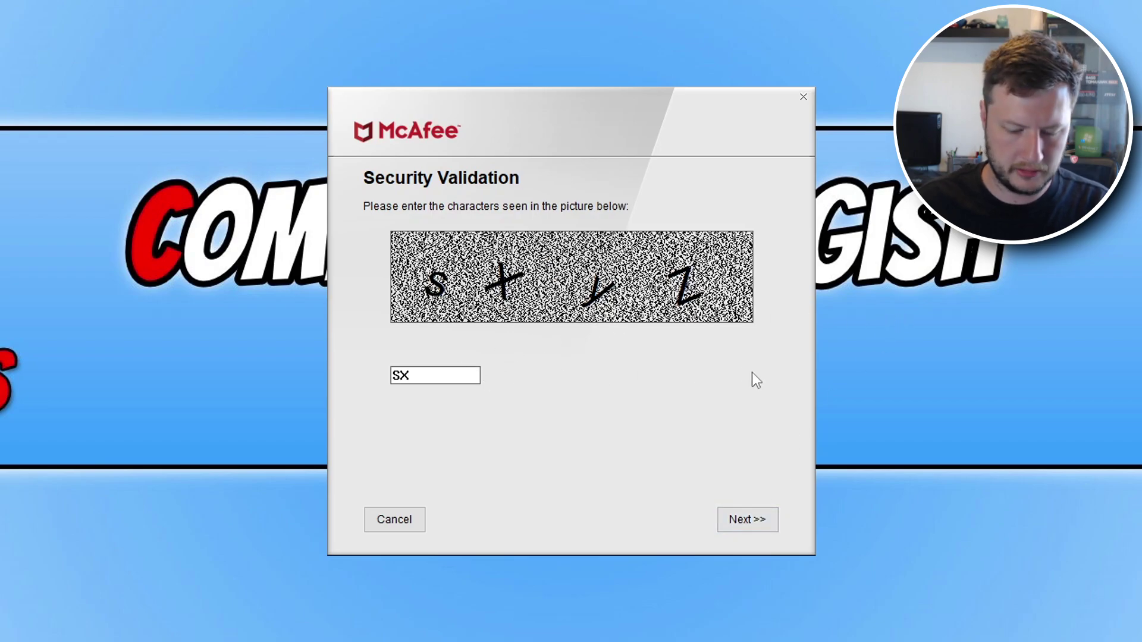
pyautogui.write('yZ')
pyautogui.click(741, 521)
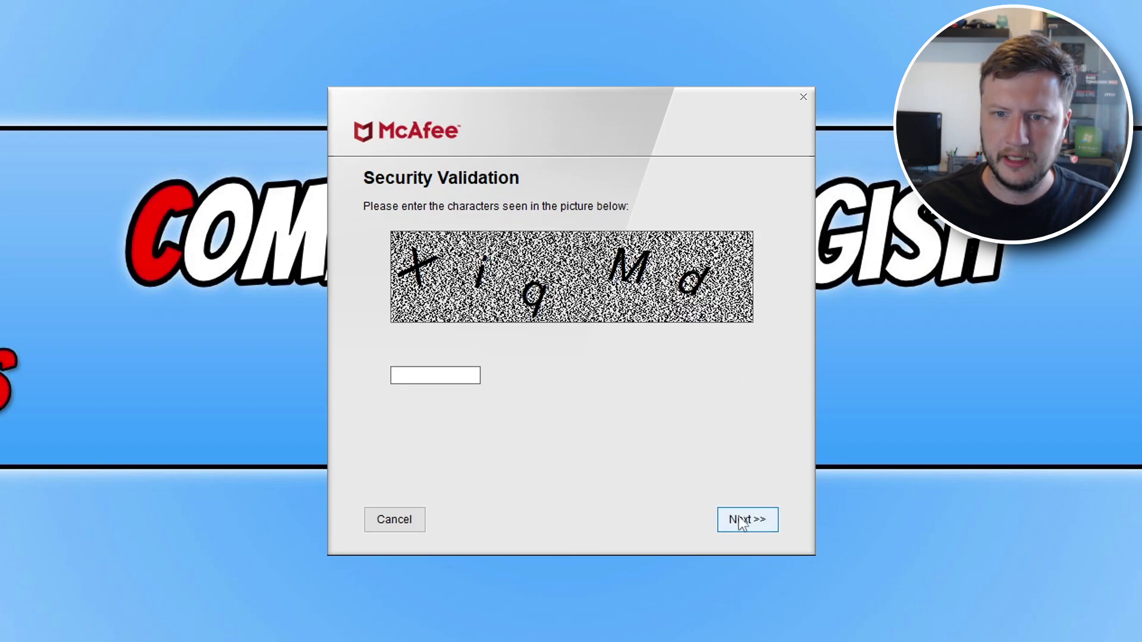
pyautogui.click(441, 377)
pyautogui.write('xiqMd')
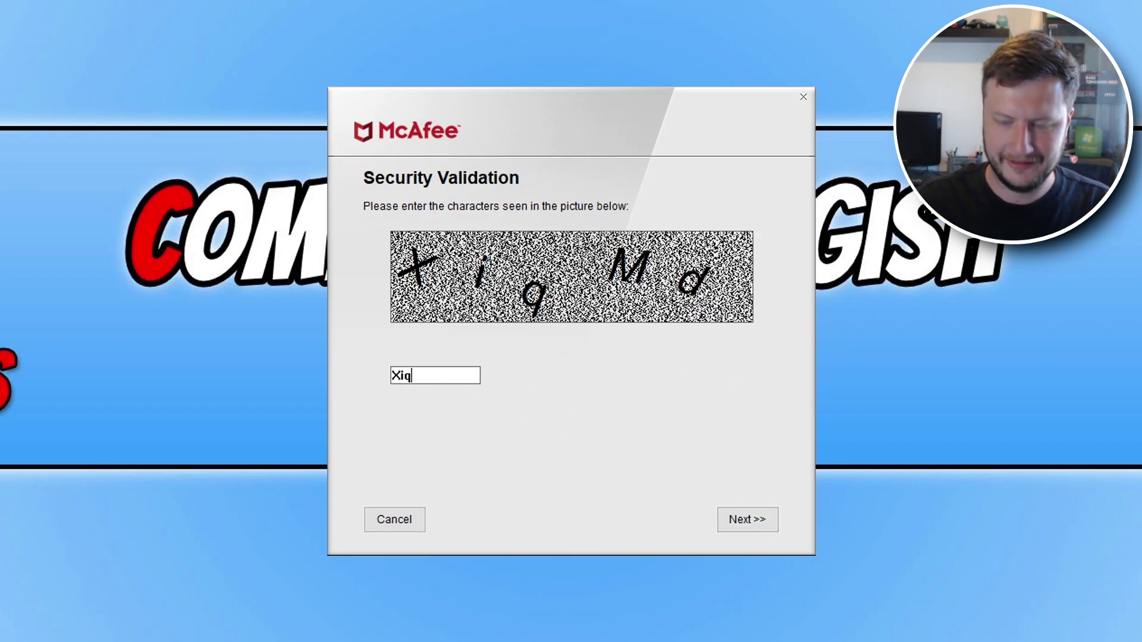
pyautogui.click(737, 525)
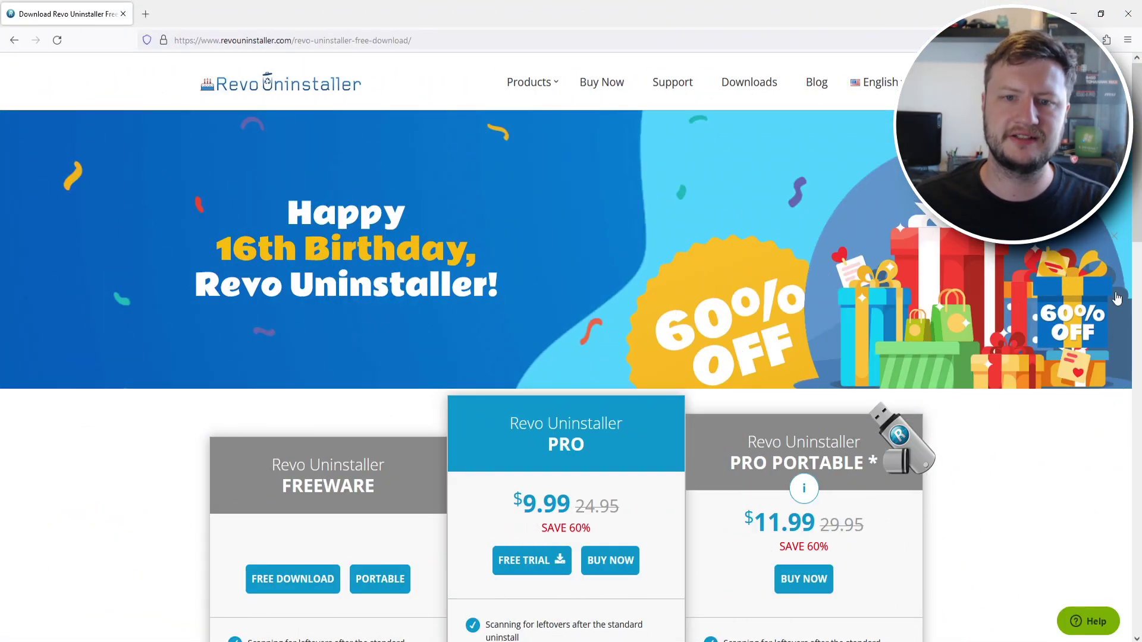
# Download the PORTABLE edition of Revo Uninstaller Freeware from the pricing cards
pyautogui.scroll(-2, 409, 274)
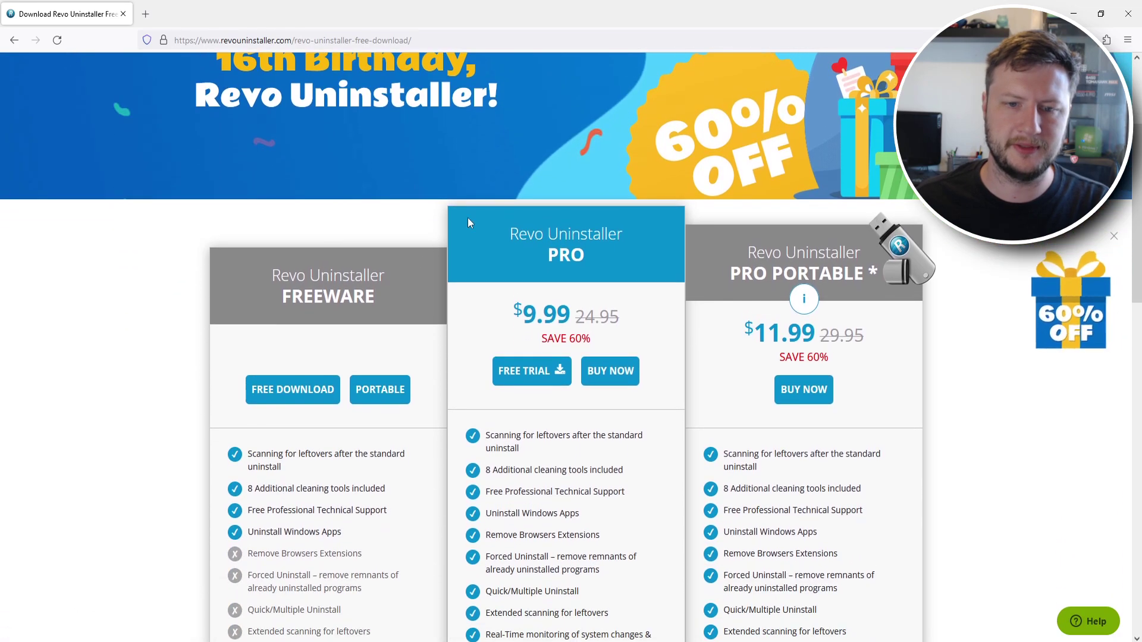
pyautogui.scroll(-1, 415, 191)
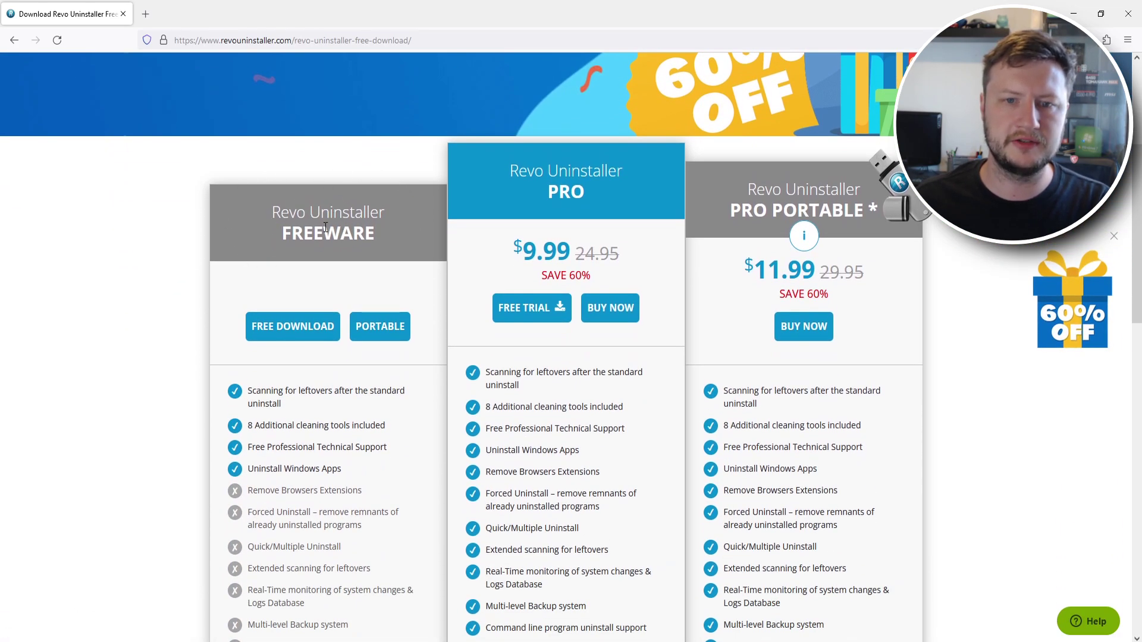
pyautogui.click(381, 328)
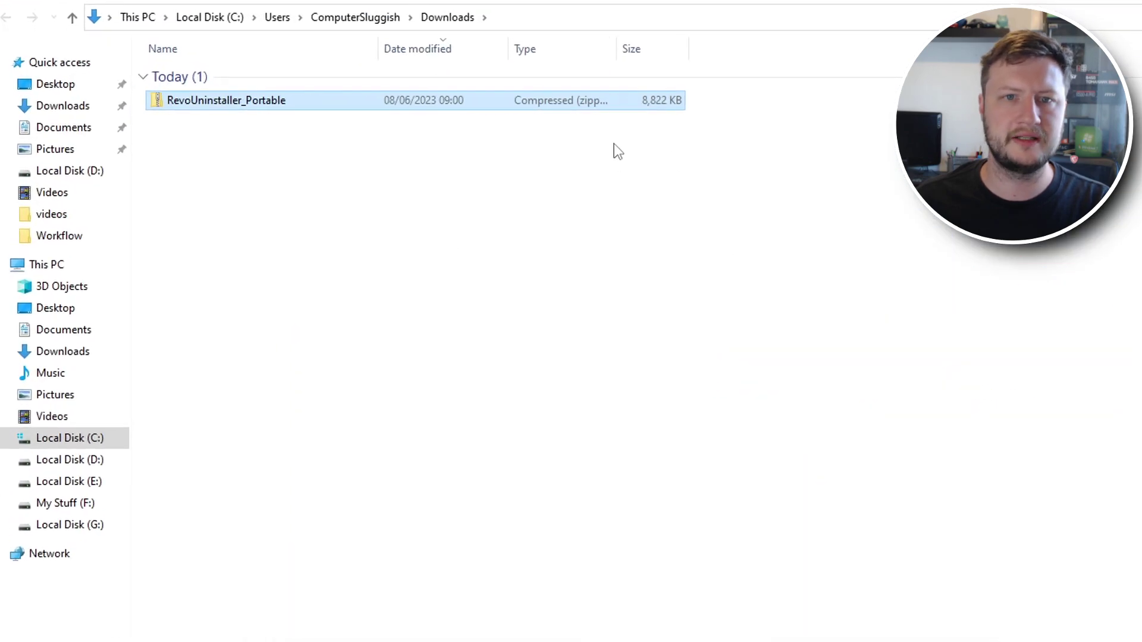
# Extract the RevoUninstaller_Portable zip, open the extracted folder, and launch RevoUPort
pyautogui.rightClick(238, 105)
pyautogui.click(352, 182)
pyautogui.click(1018, 610)
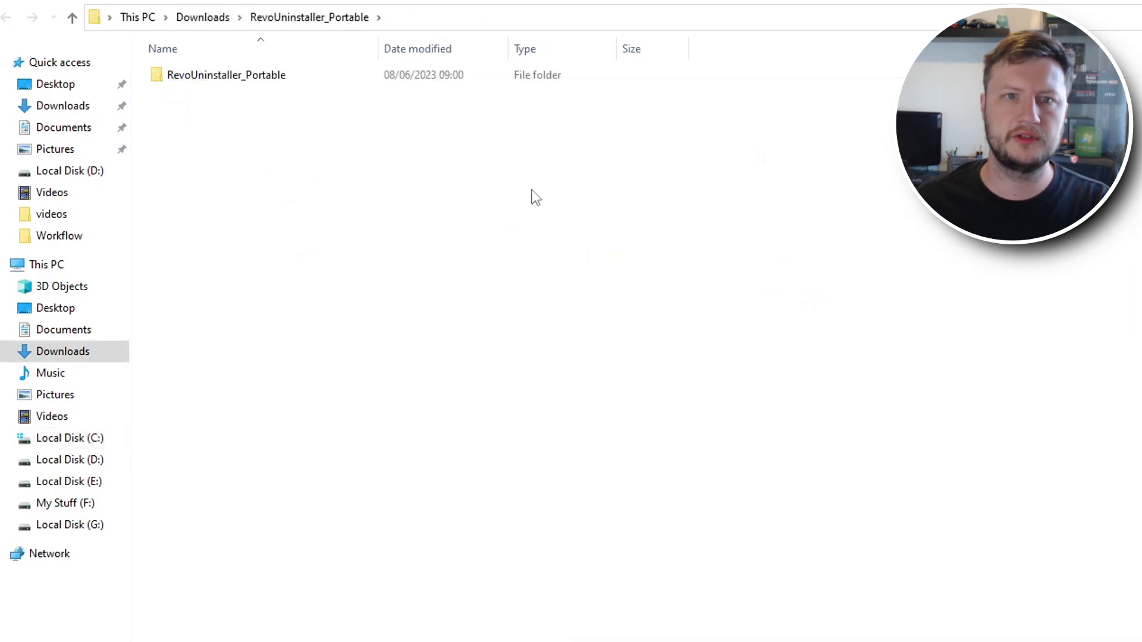
pyautogui.doubleClick(257, 82)
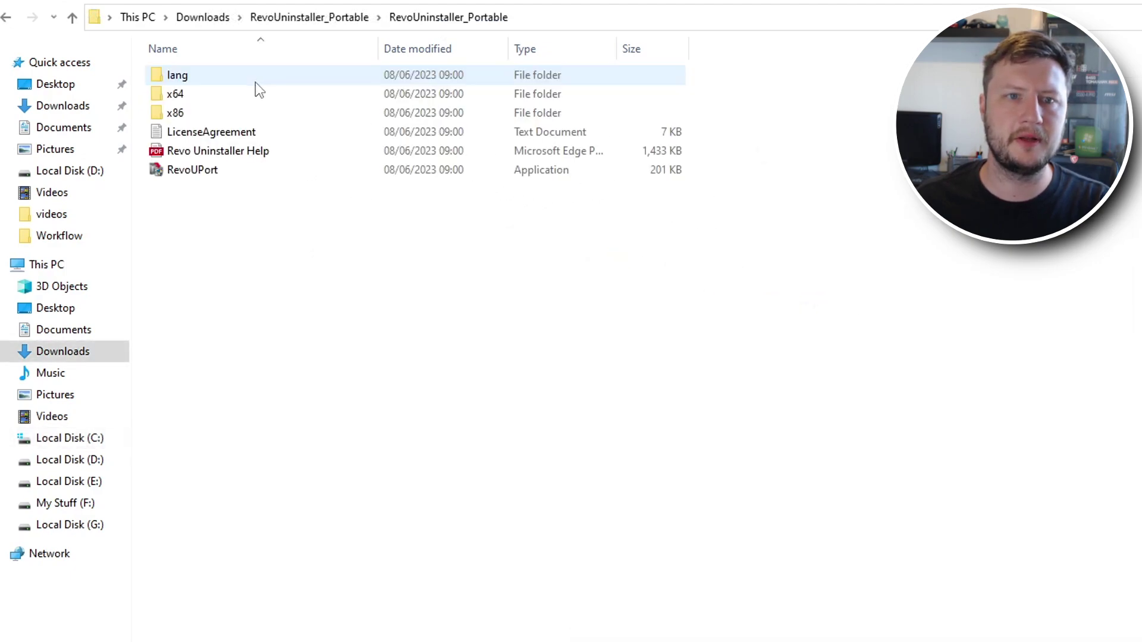
pyautogui.moveTo(234, 191)
pyautogui.mouseDown()
pyautogui.moveTo(250, 168)
pyautogui.moveTo(243, 201)
pyautogui.mouseUp()
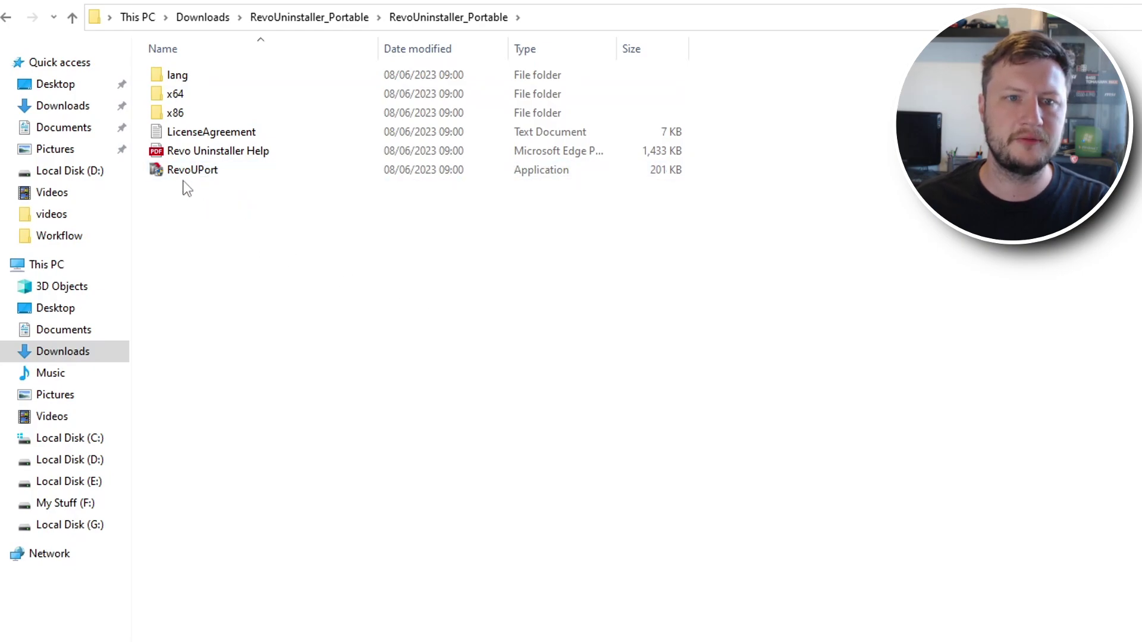
pyautogui.doubleClick(209, 174)
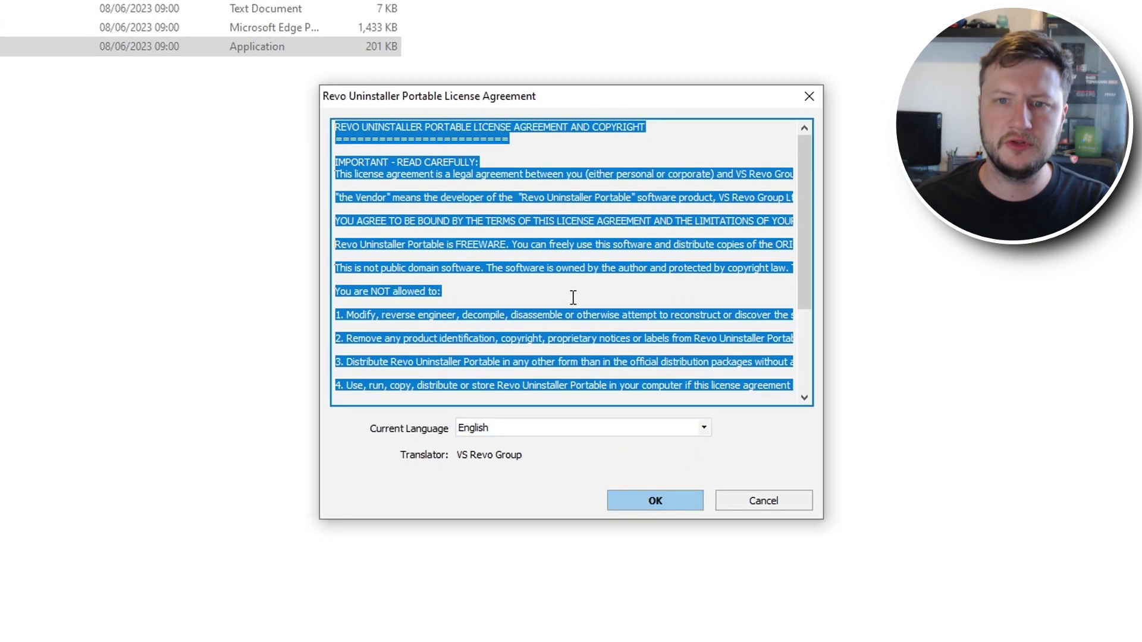
# Accept the licence, search programs for 'mca', and select McAfee Total Protection
pyautogui.click(661, 504)
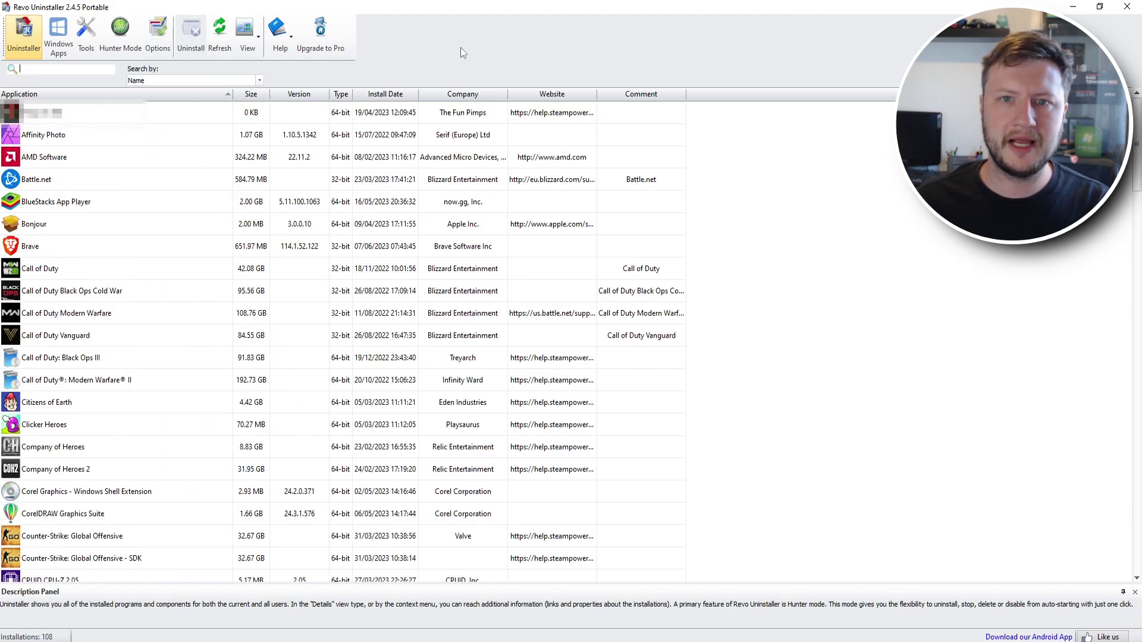
pyautogui.write('mca')
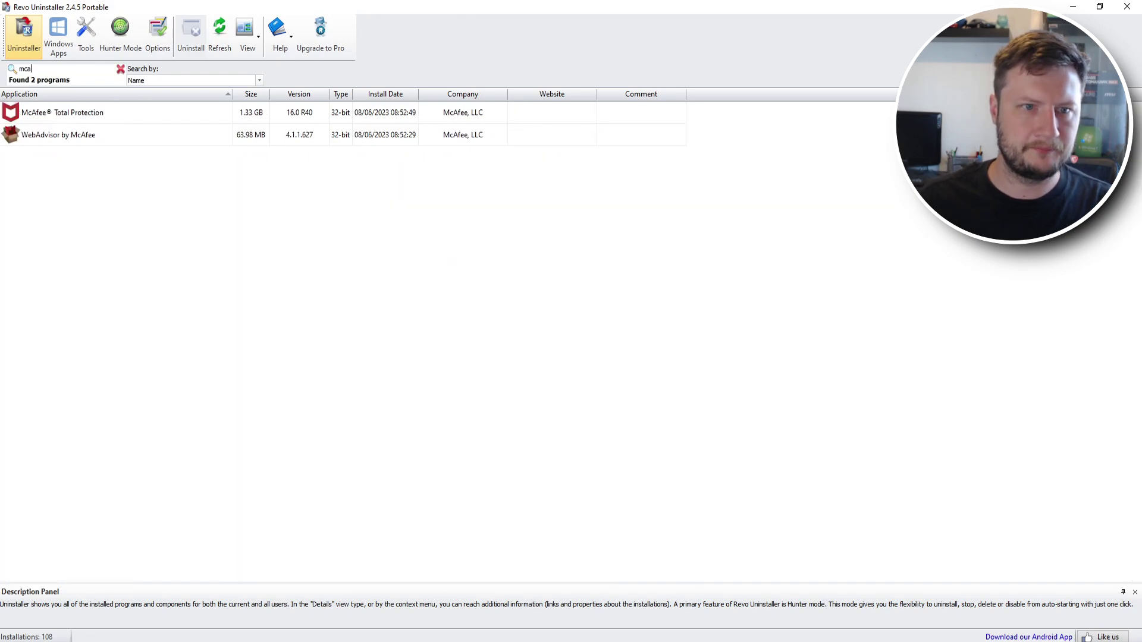
pyautogui.click(143, 117)
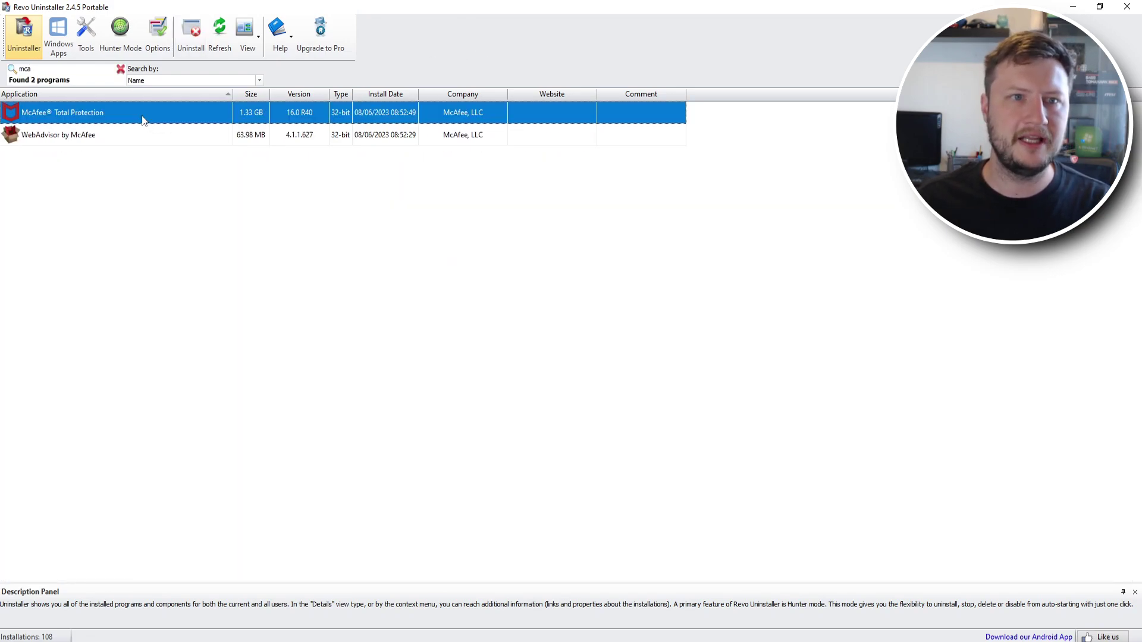
pyautogui.rightClick(134, 114)
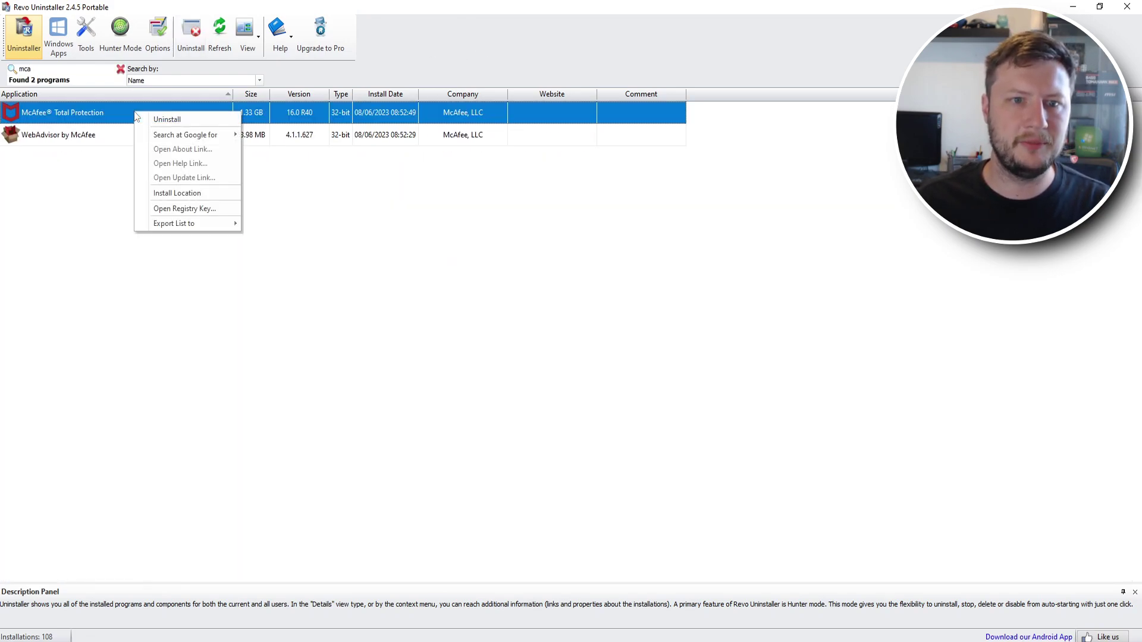
# Uninstall McAfee Total Protection with related WebAdvisor, skipping the System Restore Point
pyautogui.click(172, 120)
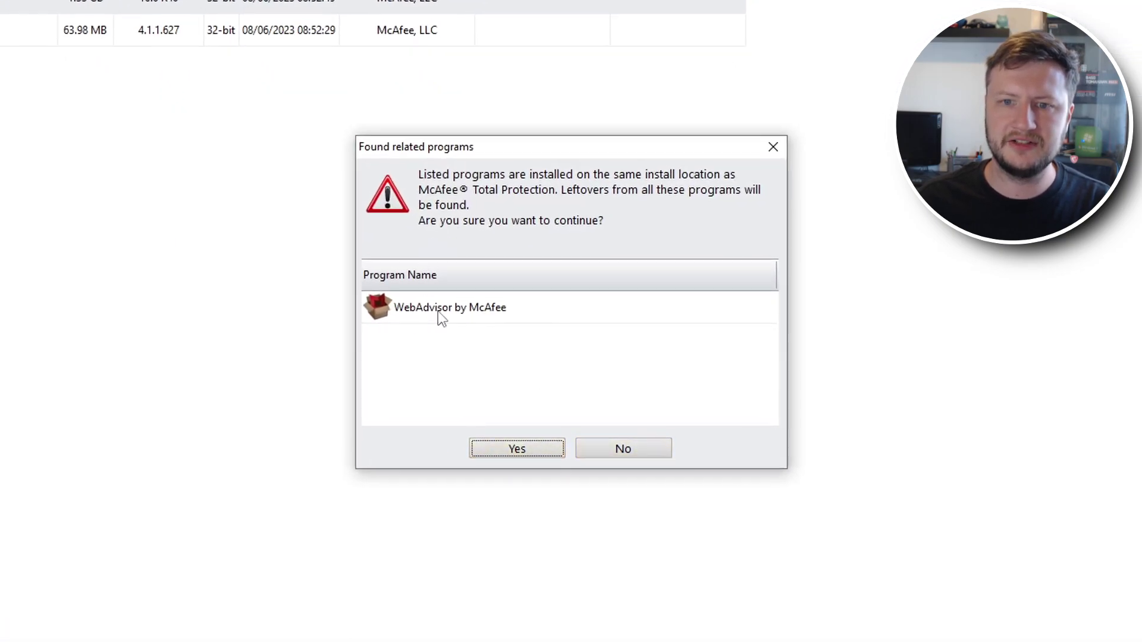
pyautogui.click(529, 325)
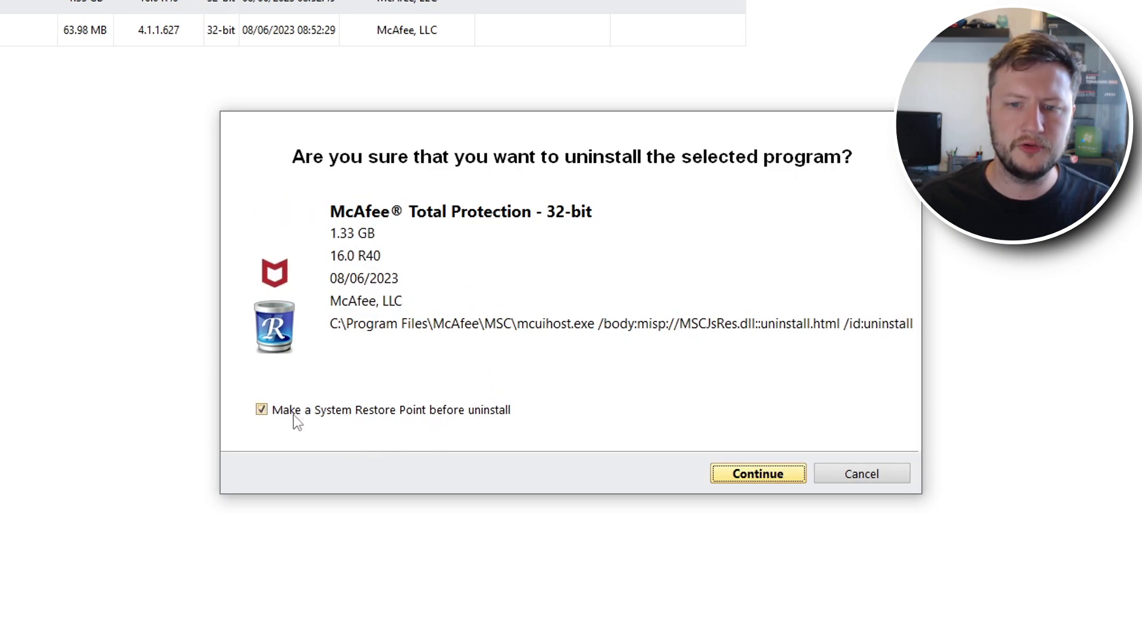
pyautogui.click(277, 415)
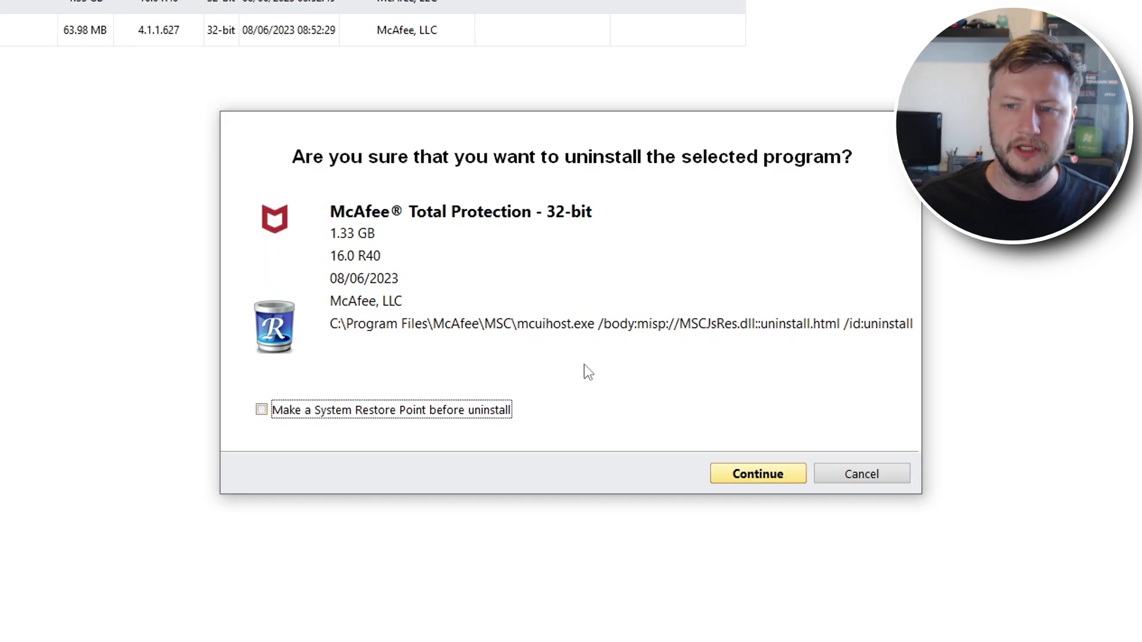
pyautogui.click(757, 474)
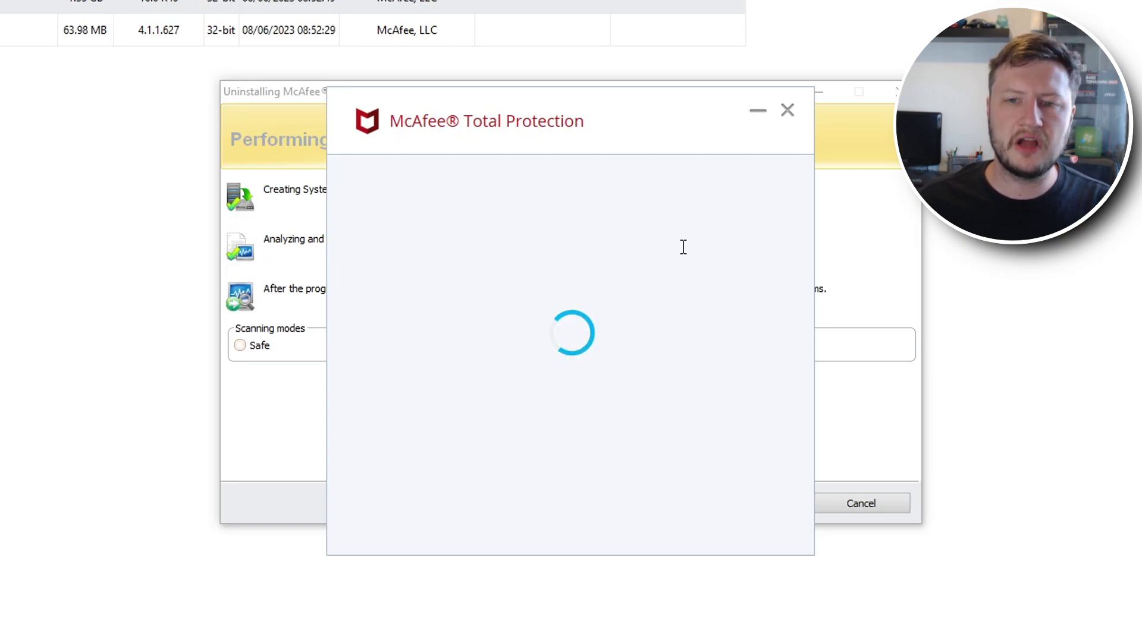
# Remove McAfee Total Protection in its uninstaller, confirm despite the subscription, and choose Restart later
pyautogui.click(360, 276)
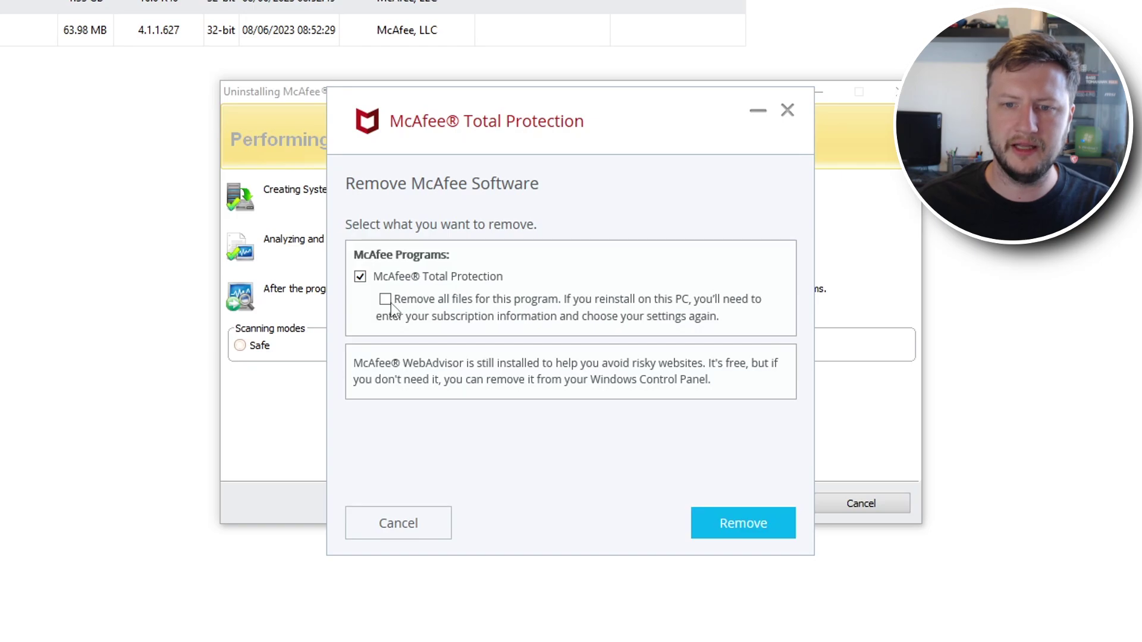
pyautogui.click(726, 530)
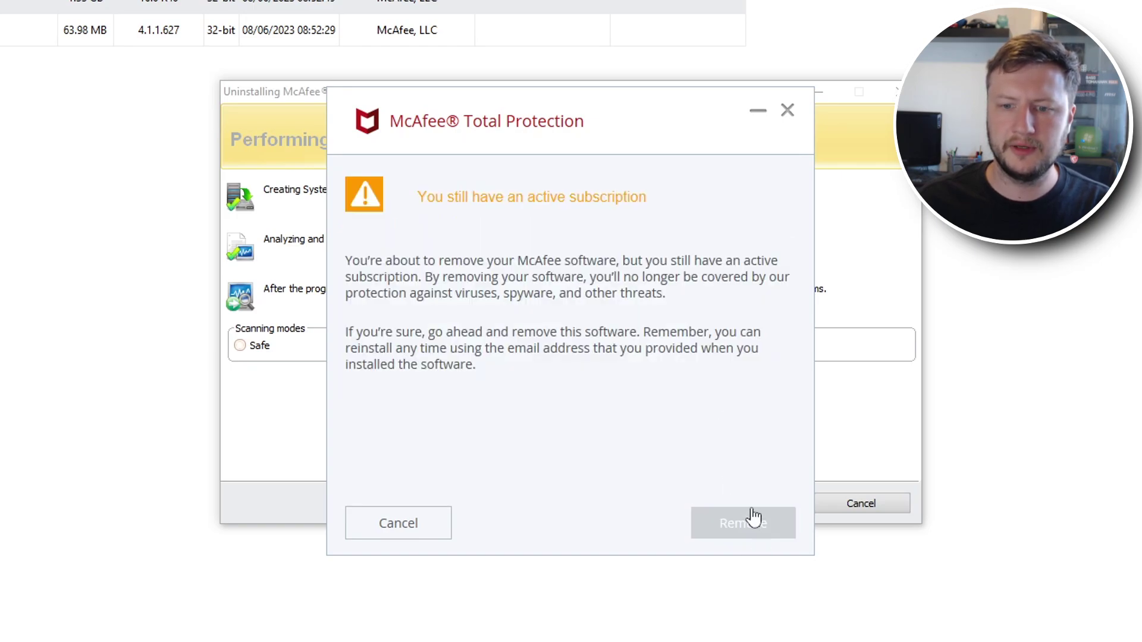
pyautogui.click(727, 528)
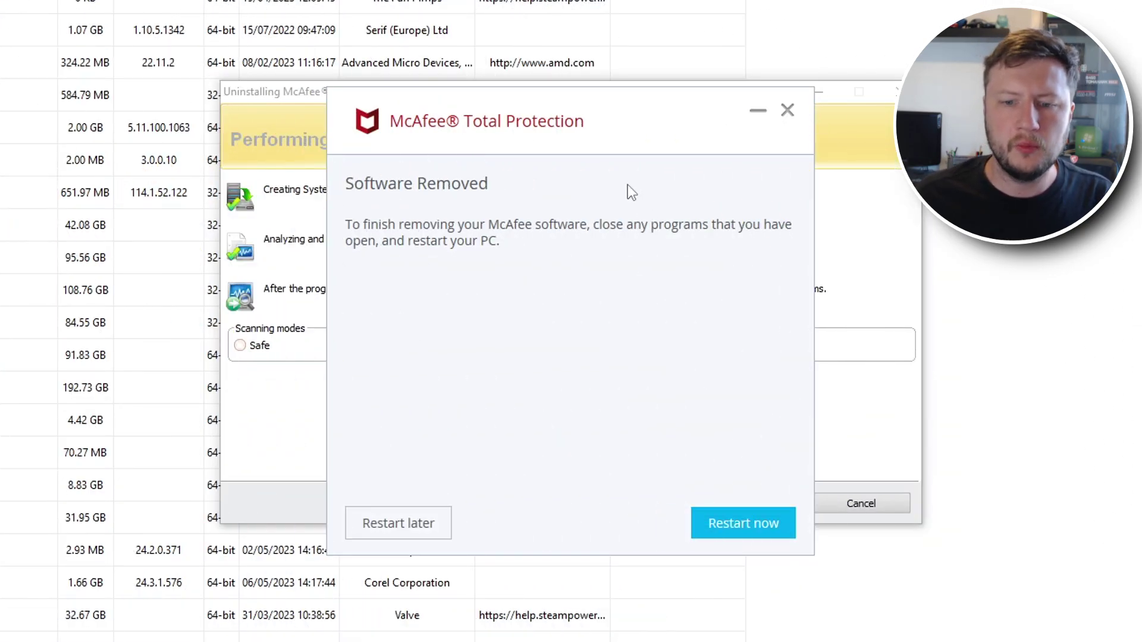
pyautogui.click(412, 524)
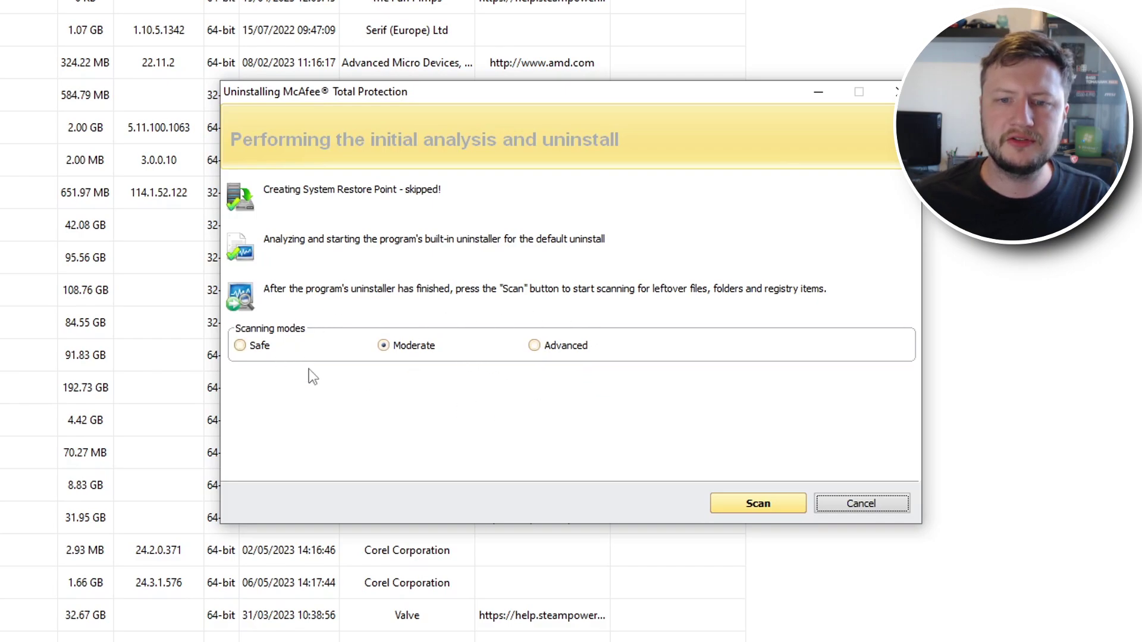
# Scan for leftovers in Moderate mode and check the McAfee File Lock entry and McAfee key
pyautogui.moveTo(402, 354)
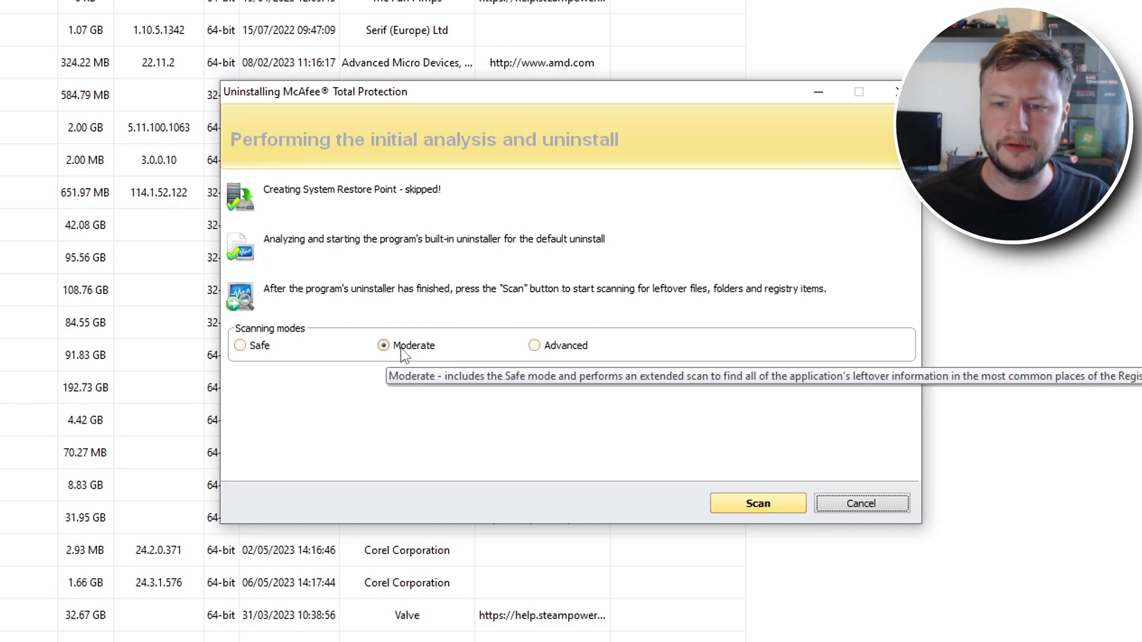
pyautogui.click(731, 506)
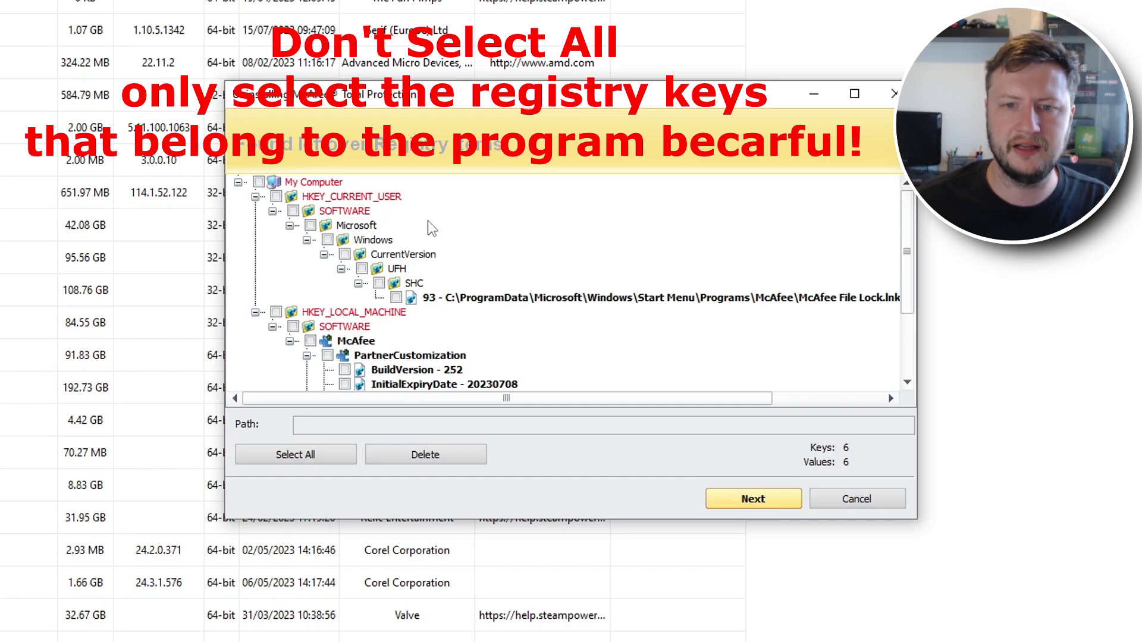
pyautogui.click(397, 298)
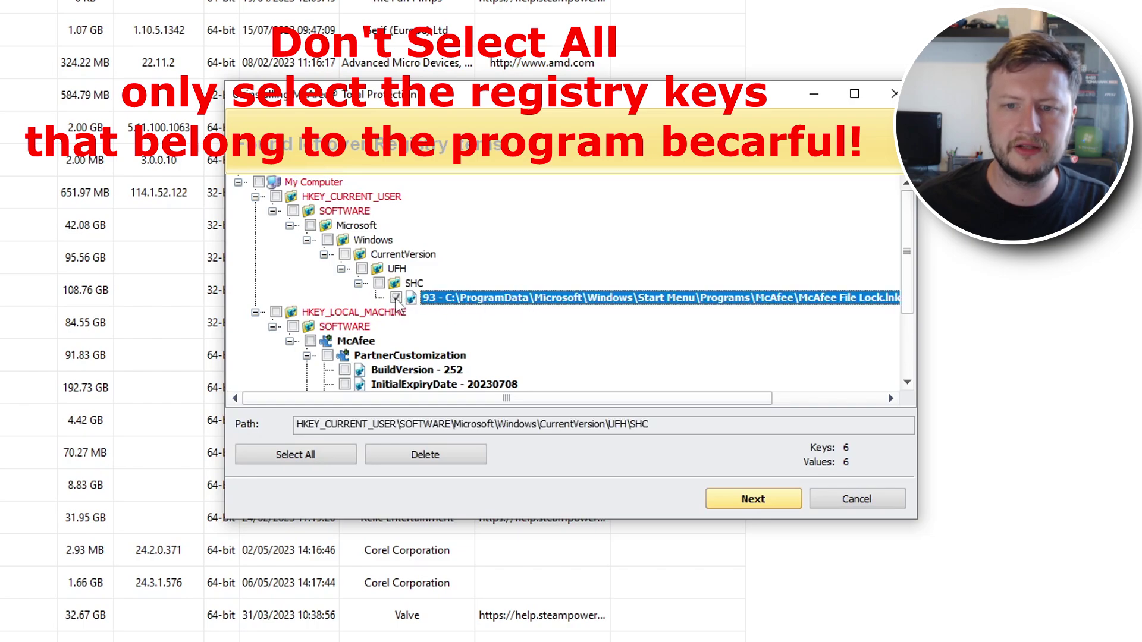
pyautogui.scroll(-3, 542, 305)
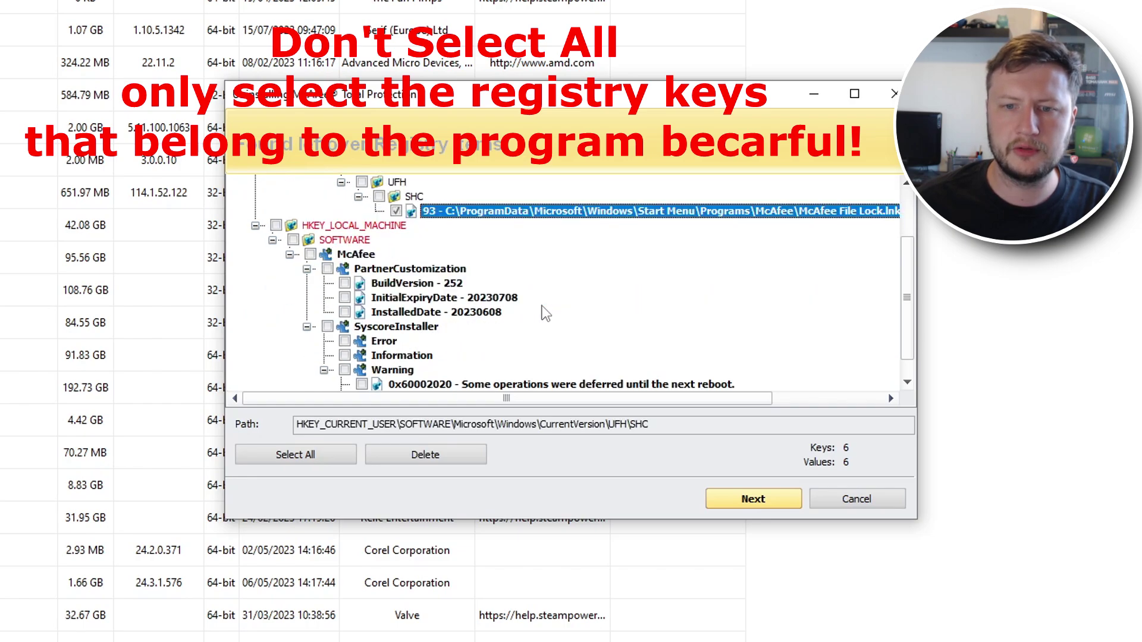
pyautogui.click(309, 226)
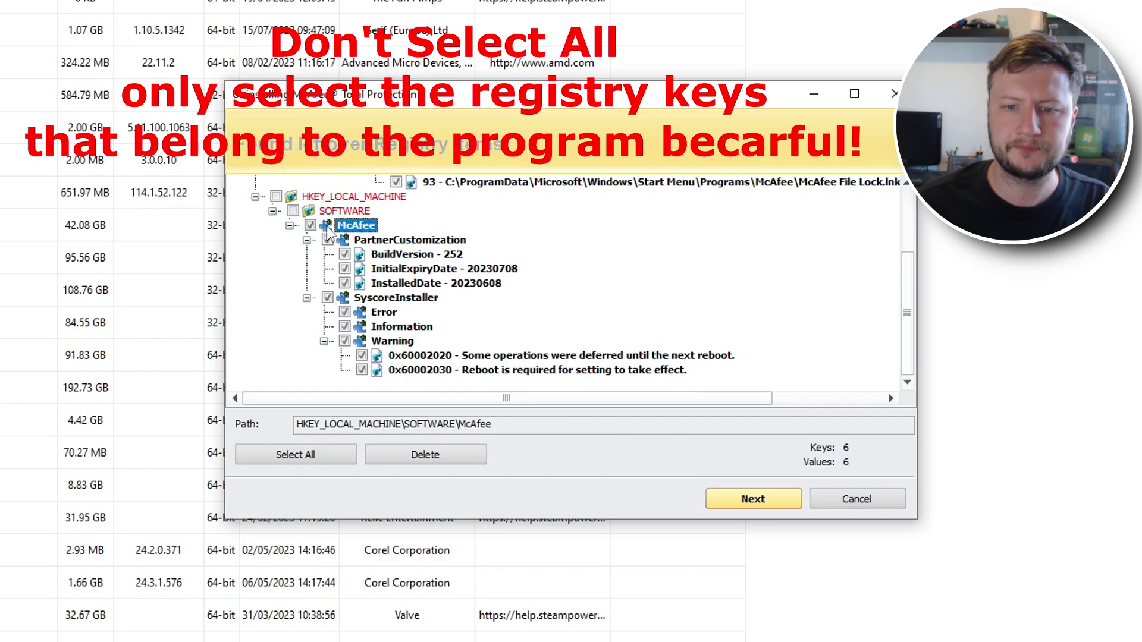
# Delete the checked McAfee leftover registry keys and confirm with Yes
pyautogui.scroll(1, 482, 255)
pyautogui.scroll(2, 481, 255)
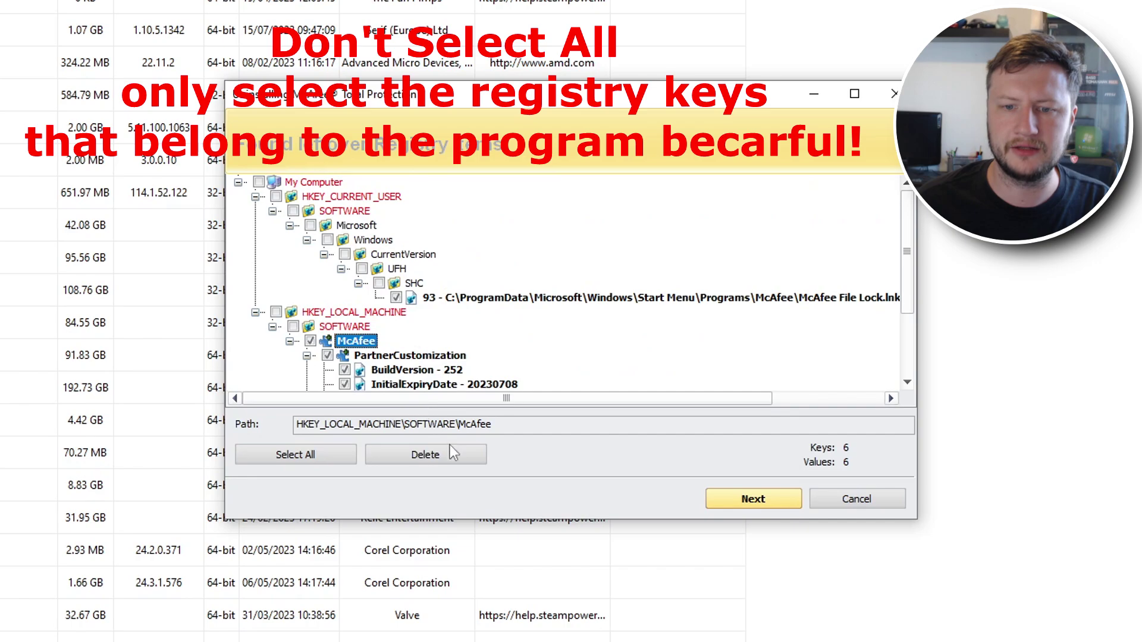
pyautogui.click(437, 455)
pyautogui.click(616, 351)
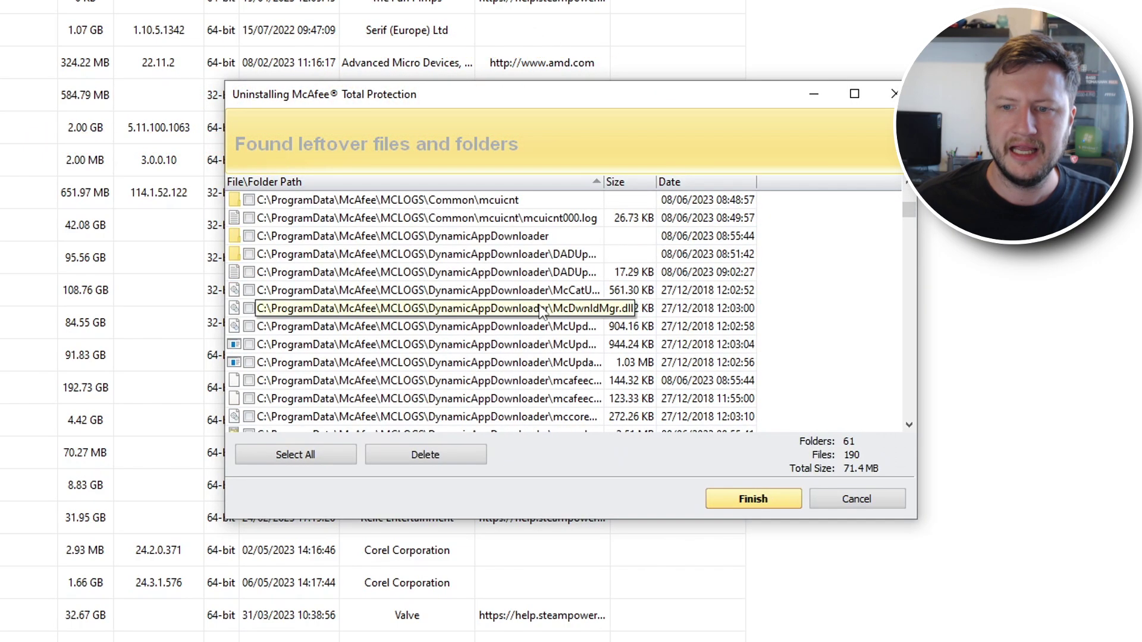
# Delete all McAfee Total Protection leftover files and folders, accept the restart notice, and finish the cleanup
pyautogui.scroll(-4, 565, 375)
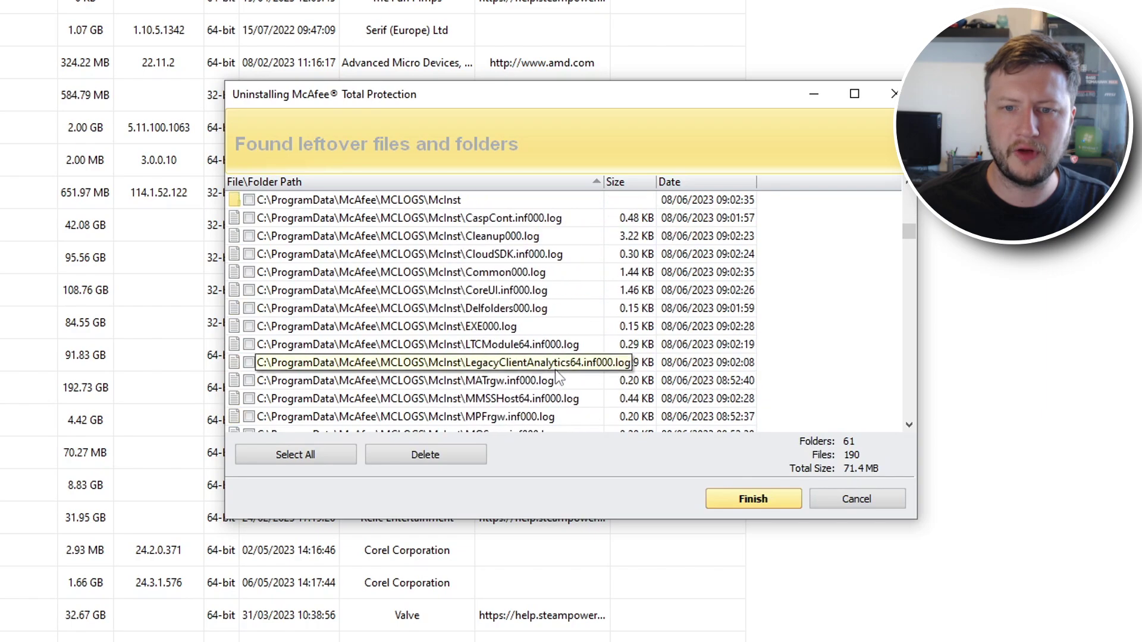
pyautogui.scroll(4, 565, 381)
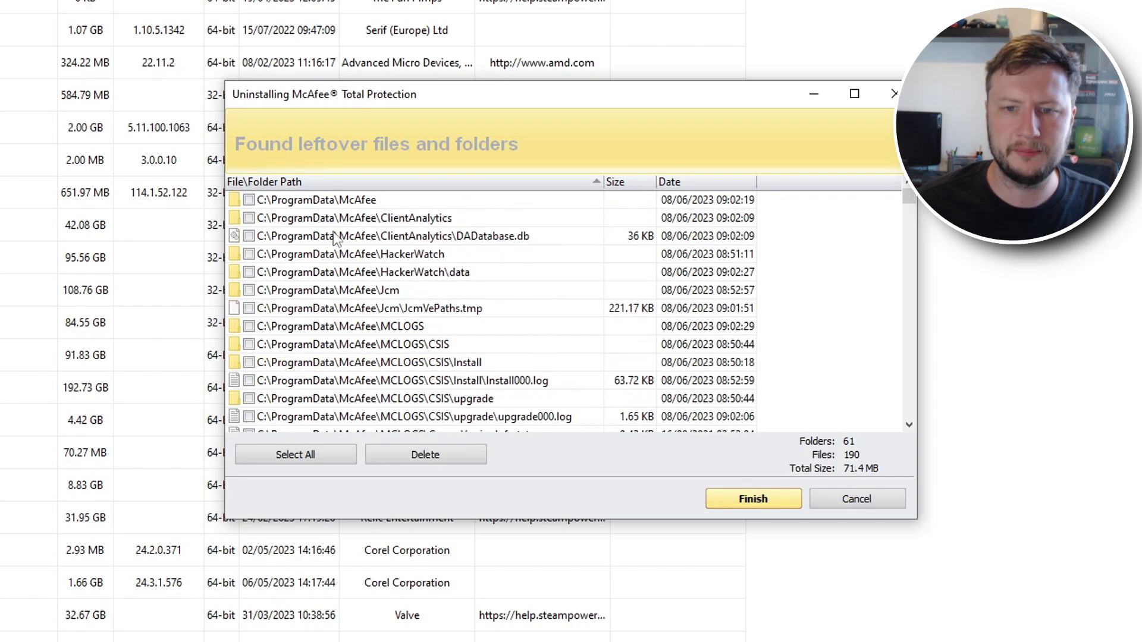
pyautogui.scroll(-12, 488, 292)
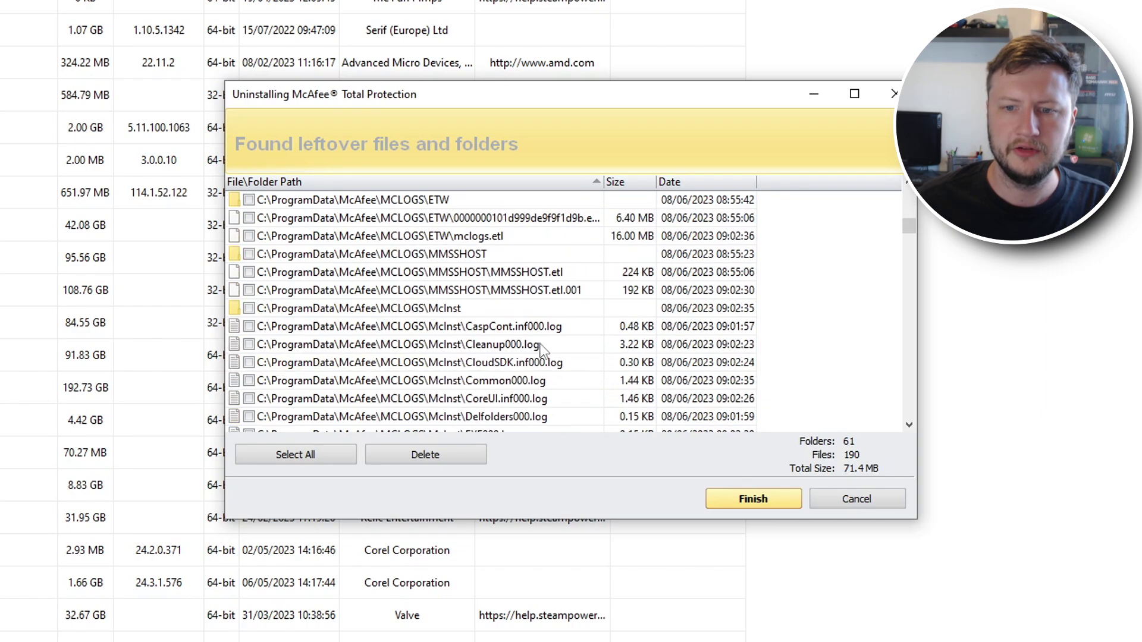
pyautogui.scroll(-8, 566, 375)
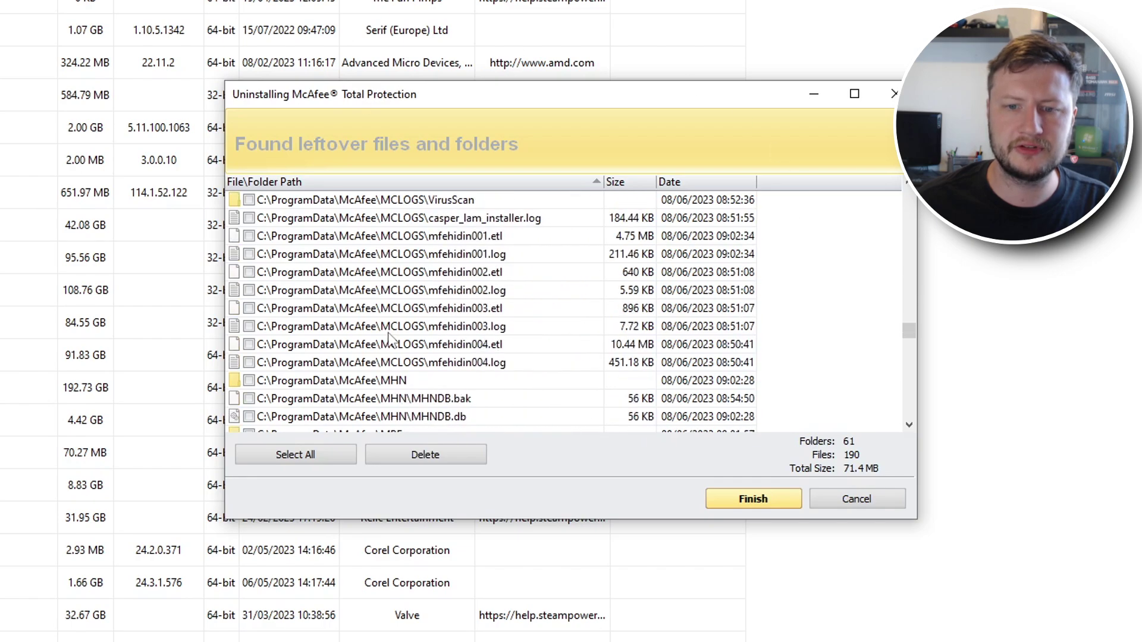
pyautogui.scroll(-20, 406, 356)
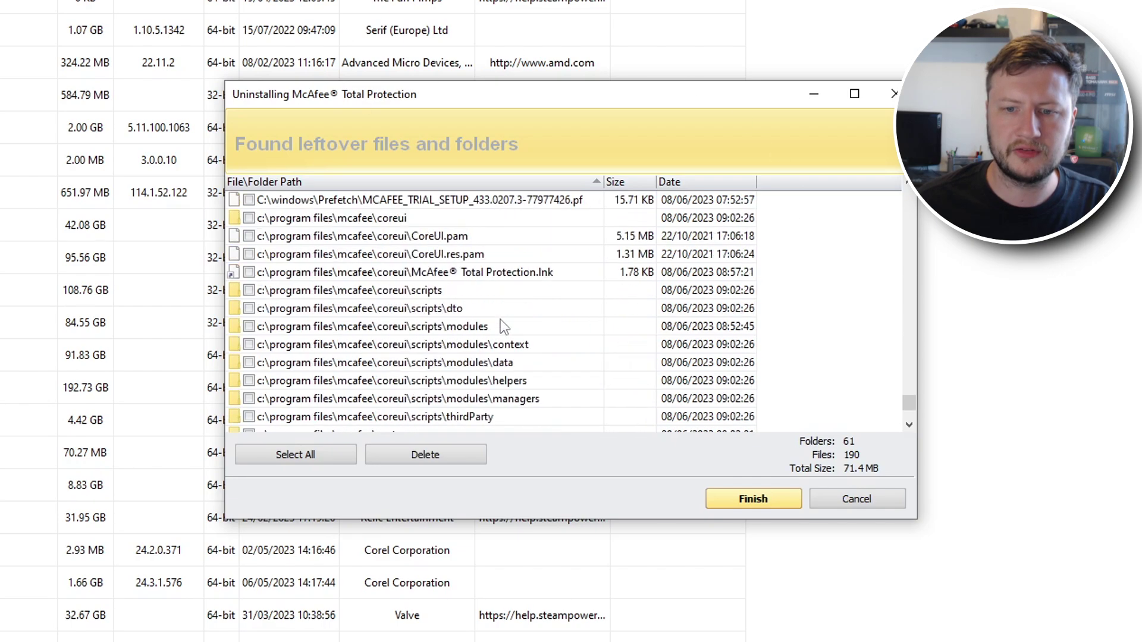
pyautogui.scroll(15, 440, 357)
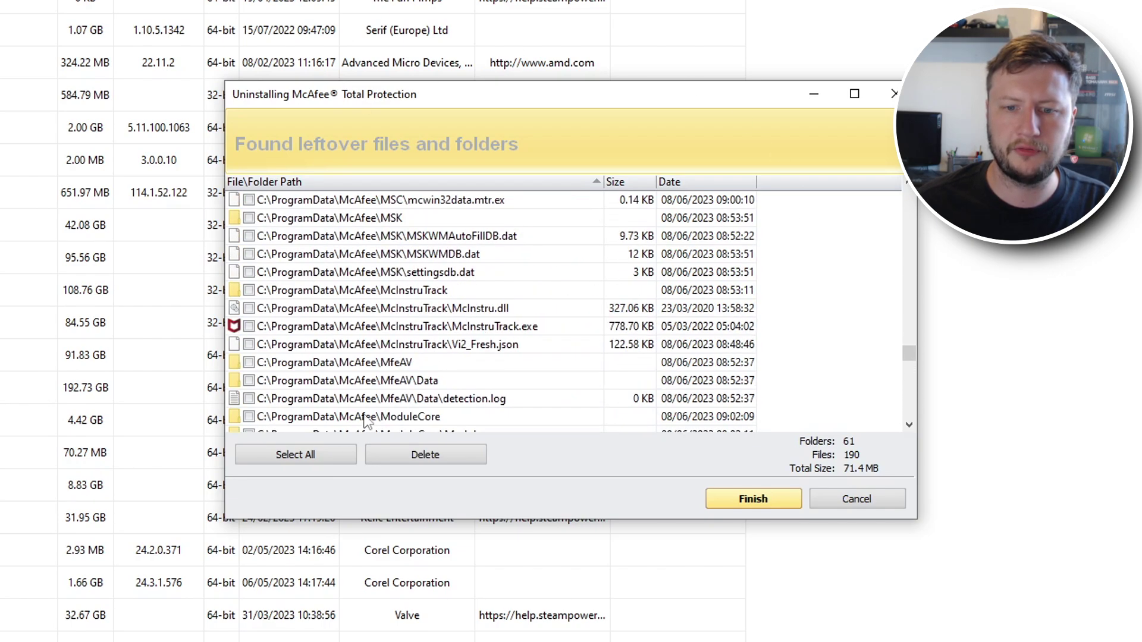
pyautogui.click(287, 455)
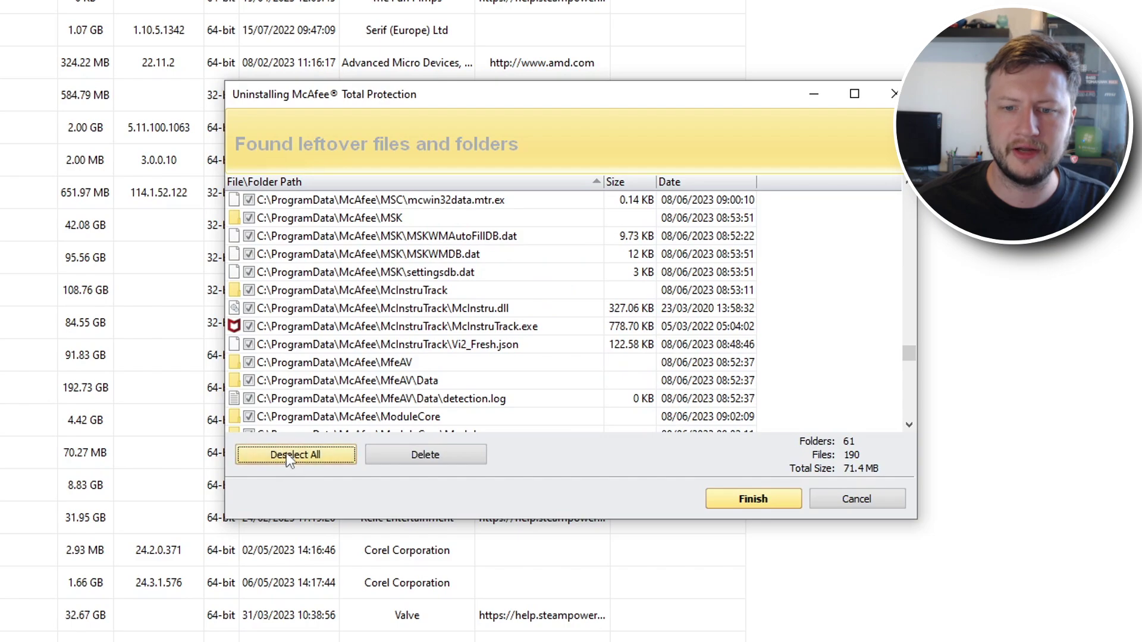
pyautogui.click(448, 456)
pyautogui.click(603, 356)
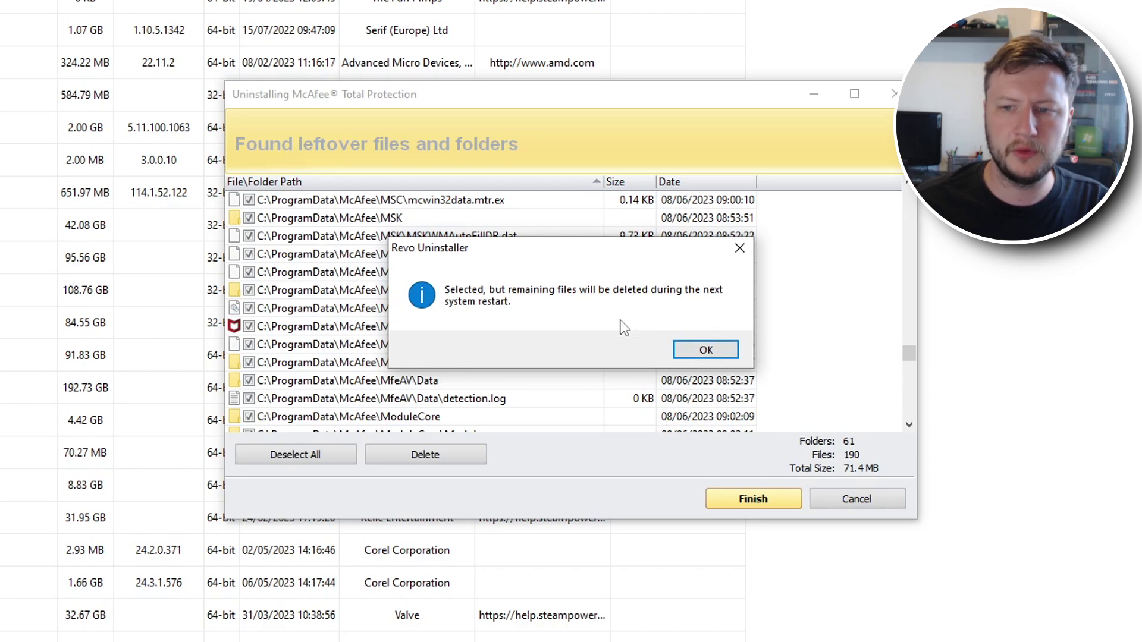
pyautogui.click(706, 351)
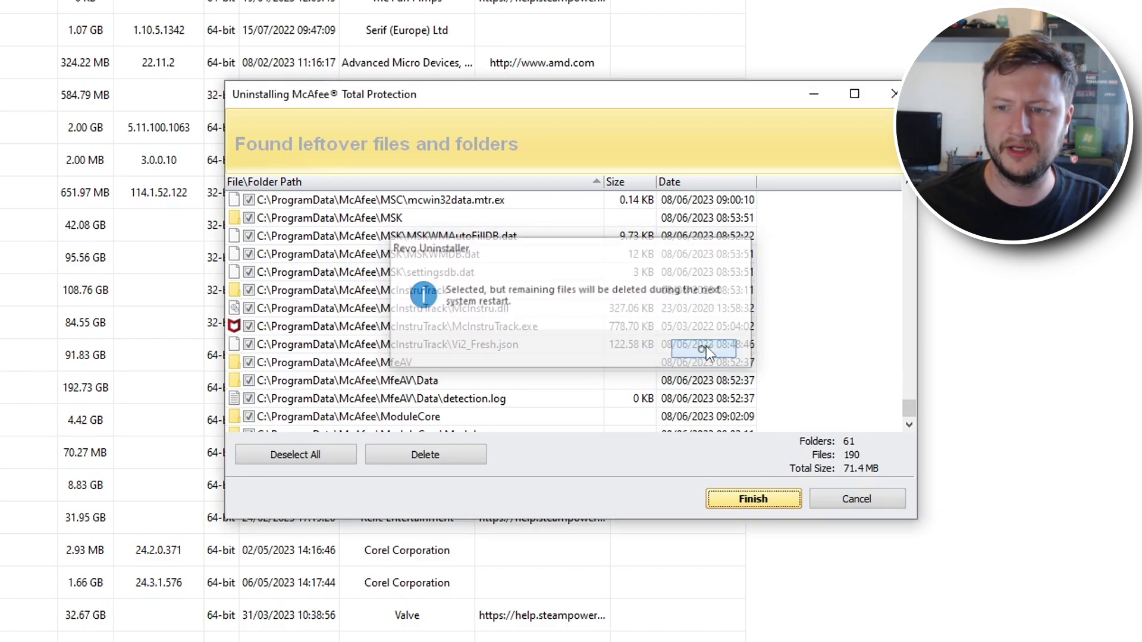
pyautogui.click(776, 498)
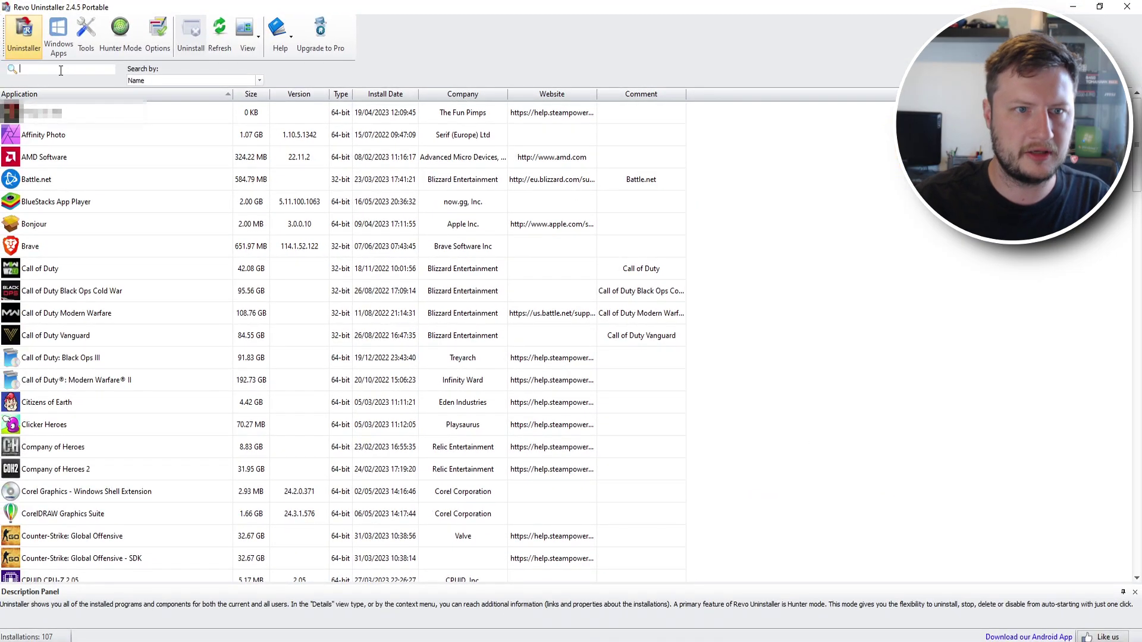
# Filter the program list by 'mc' and start uninstalling WebAdvisor by McAfee
pyautogui.write('mc')
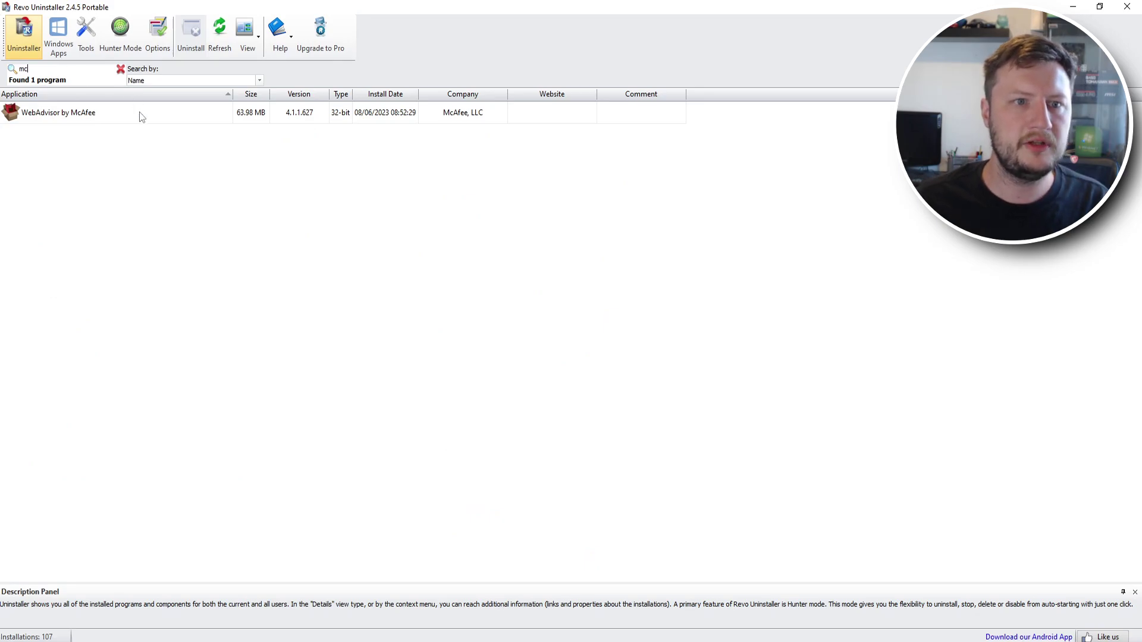
pyautogui.click(99, 116)
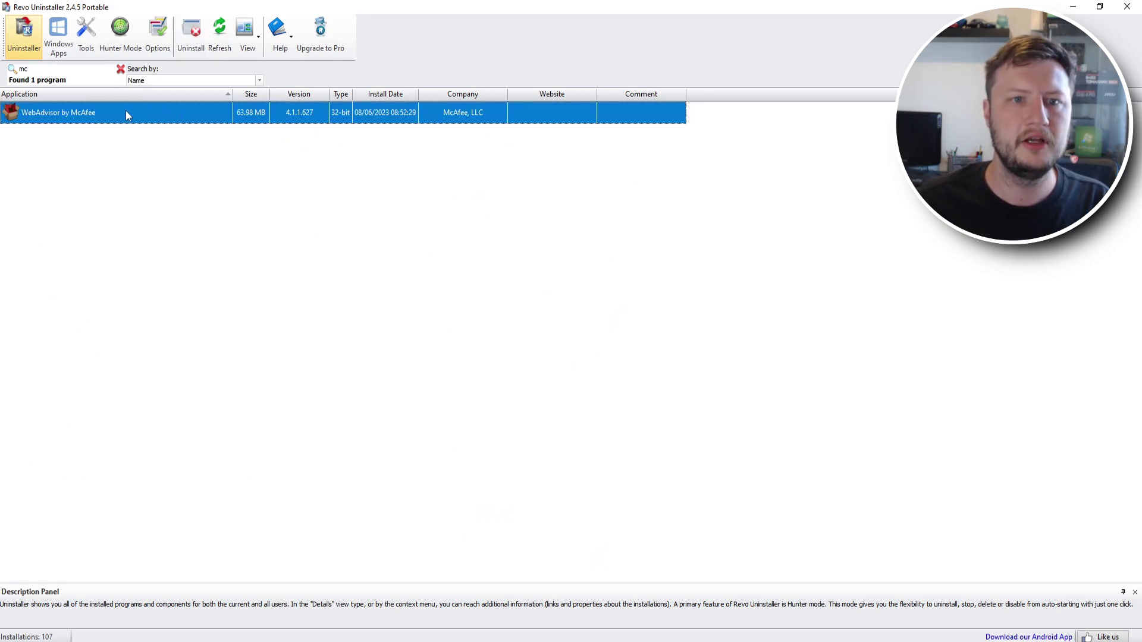
pyautogui.rightClick(126, 115)
pyautogui.click(151, 117)
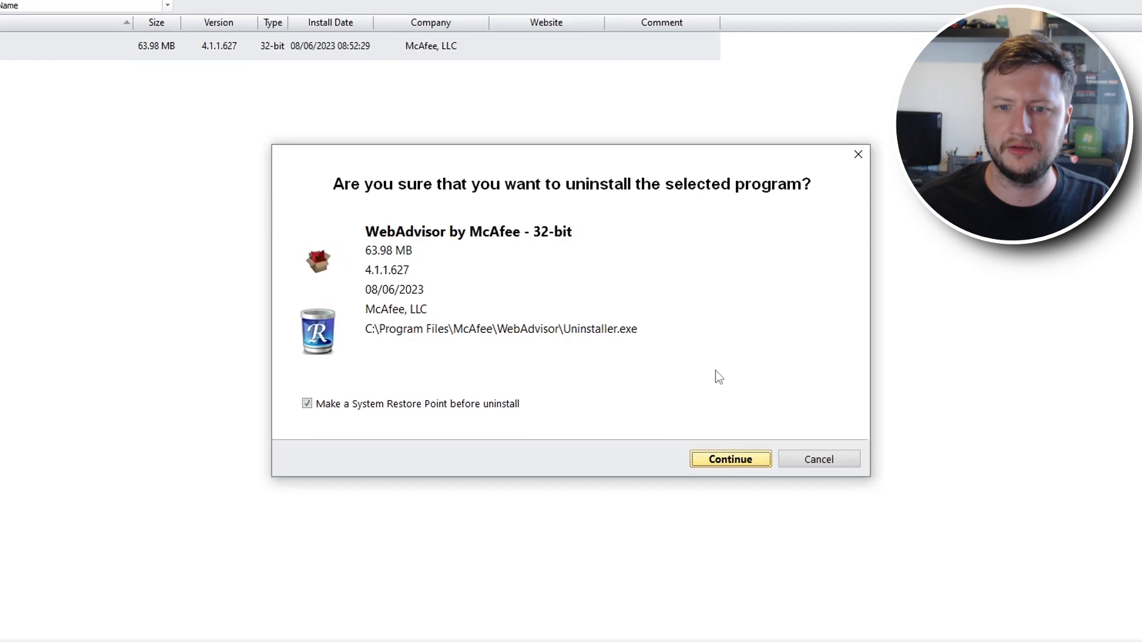
# Skip the system restore point and run McAfee's uninstaller, declining its web protection offer
pyautogui.click(437, 399)
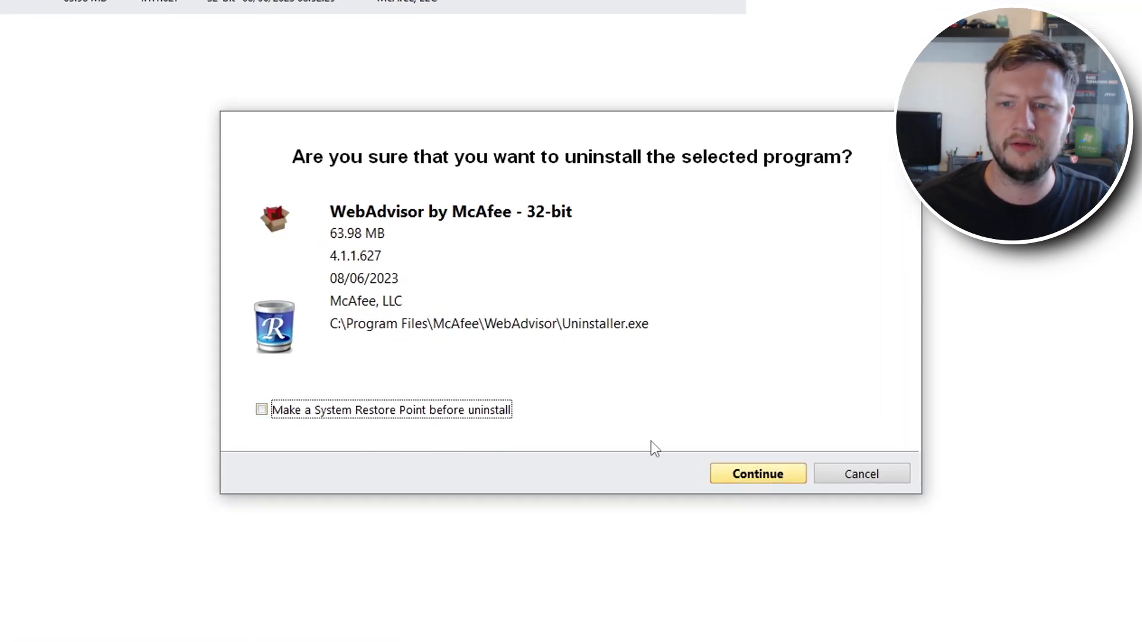
pyautogui.click(777, 474)
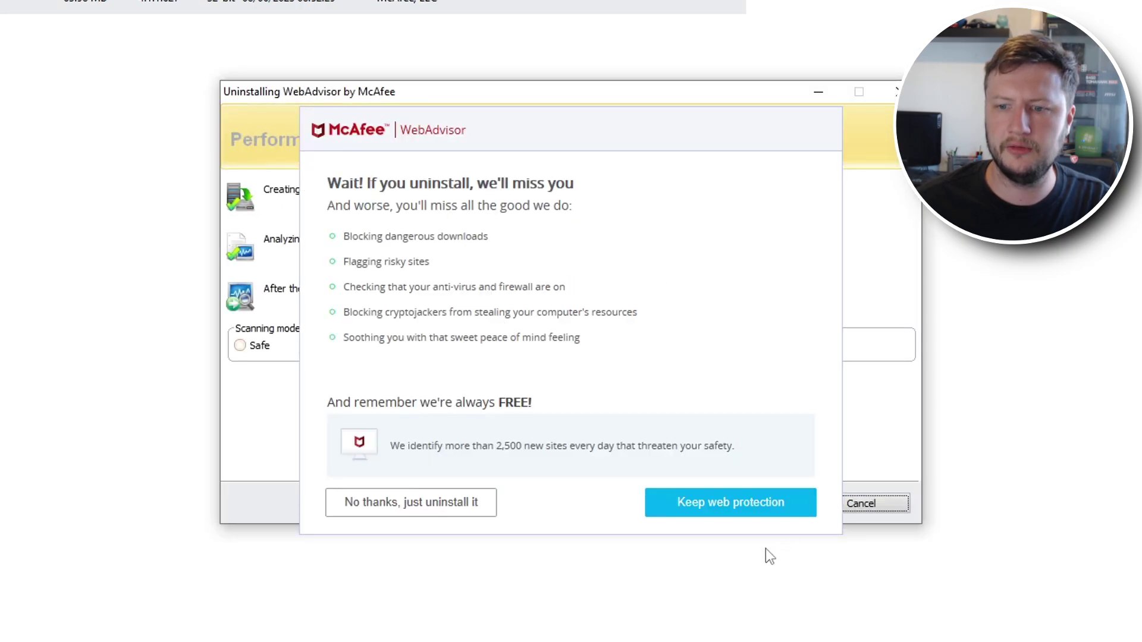
pyautogui.click(405, 512)
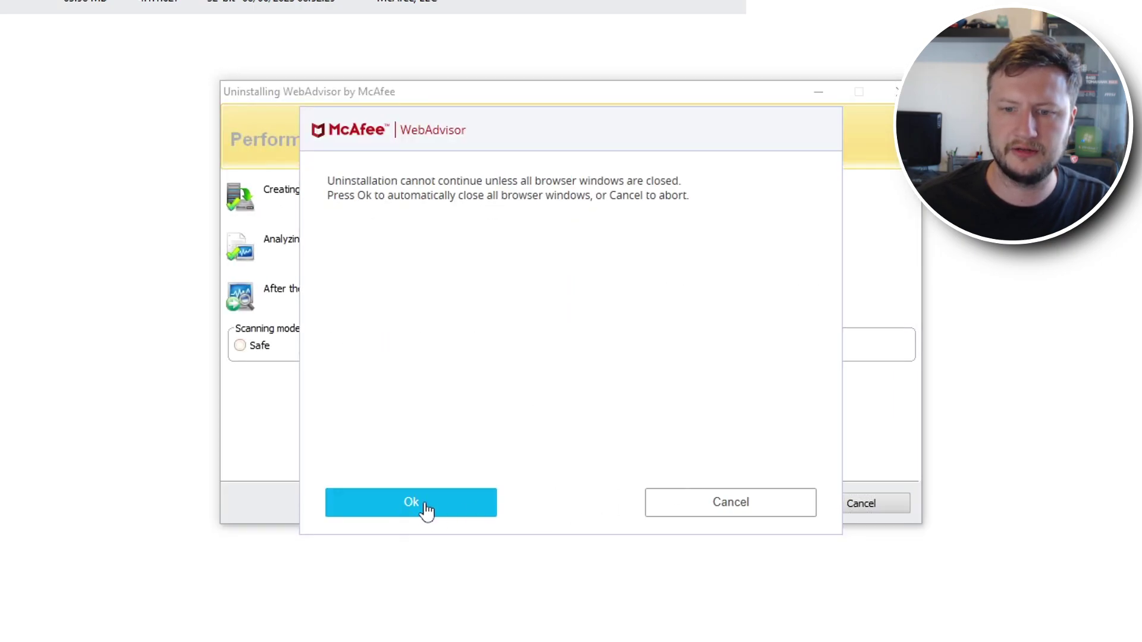
pyautogui.click(425, 510)
pyautogui.click(672, 504)
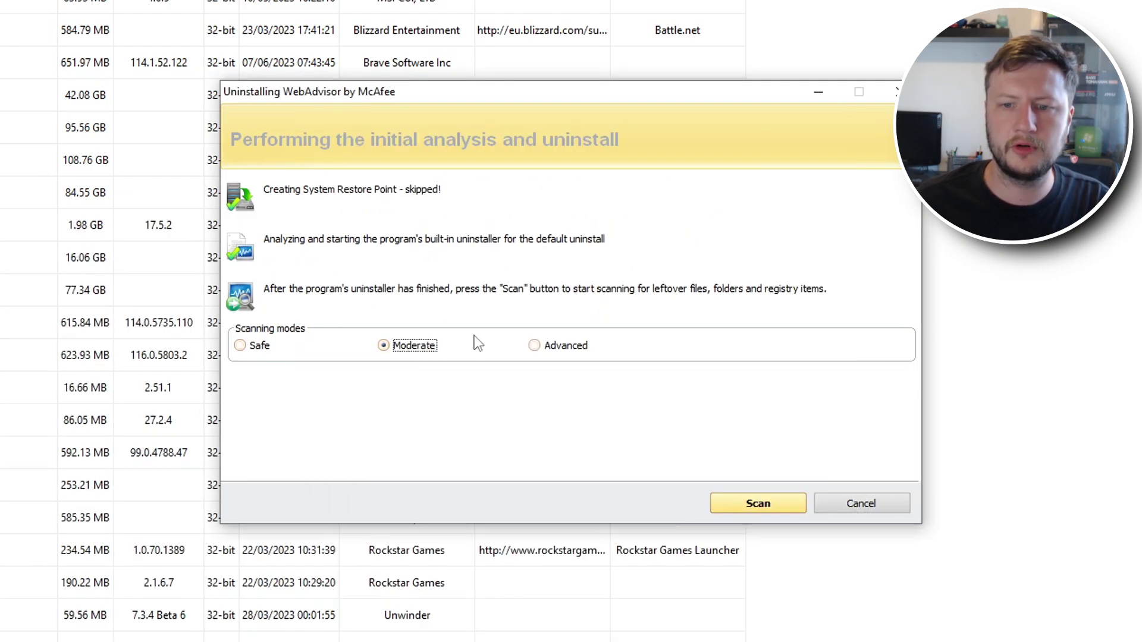
# Scan for WebAdvisor's leftovers in Advanced mode
pyautogui.click(555, 346)
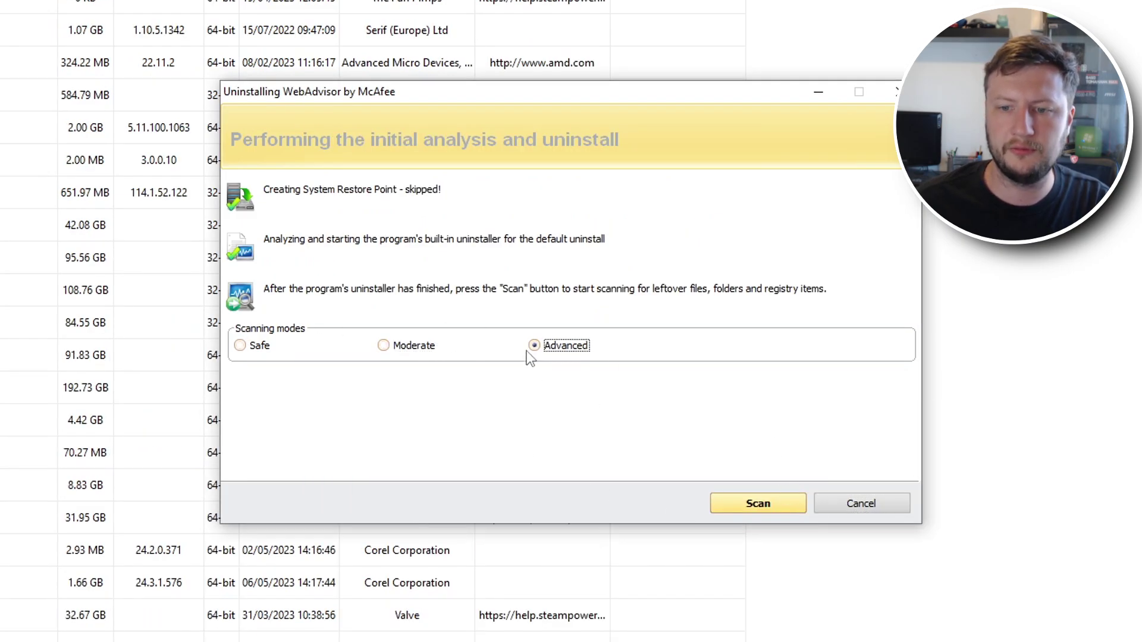
pyautogui.moveTo(551, 351)
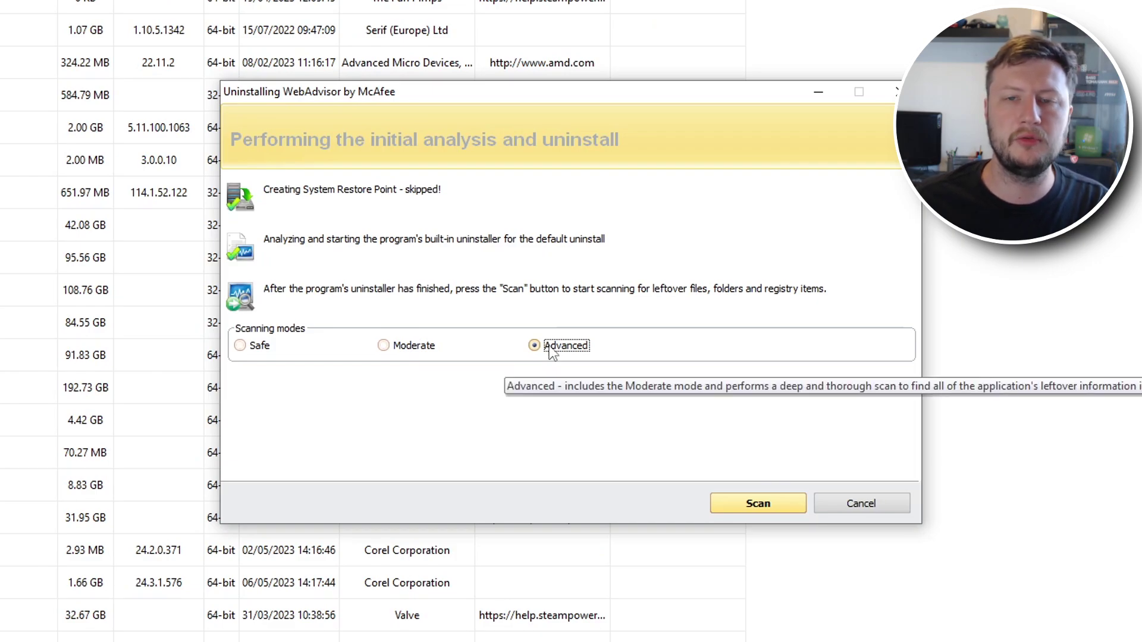
pyautogui.click(731, 503)
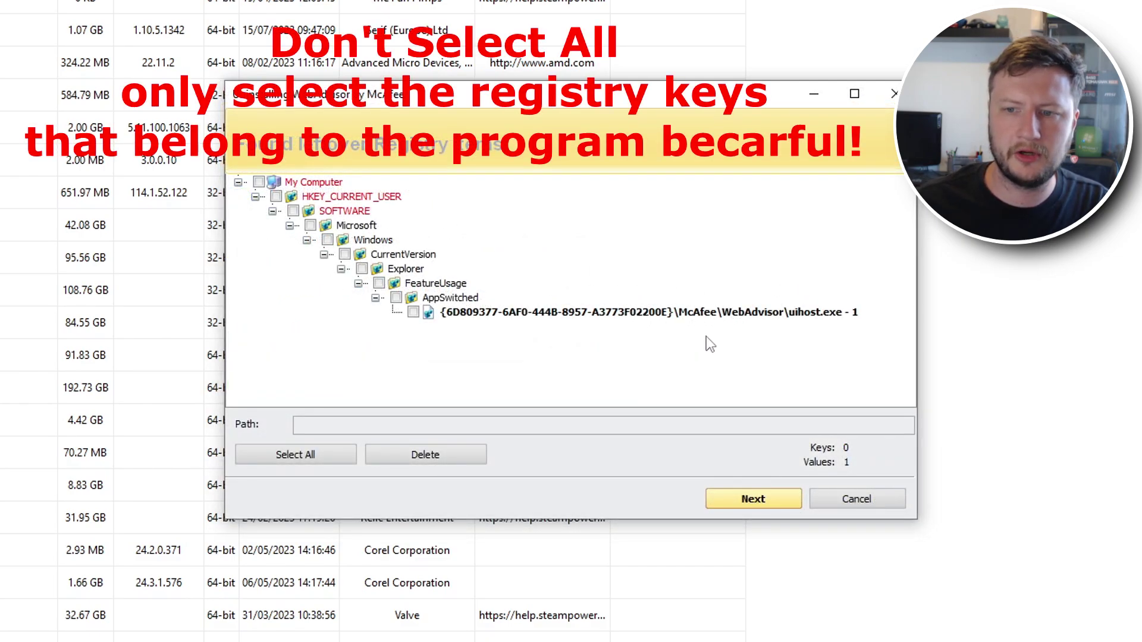
# Delete the leftover uihost.exe registry value for WebAdvisor
pyautogui.click(702, 316)
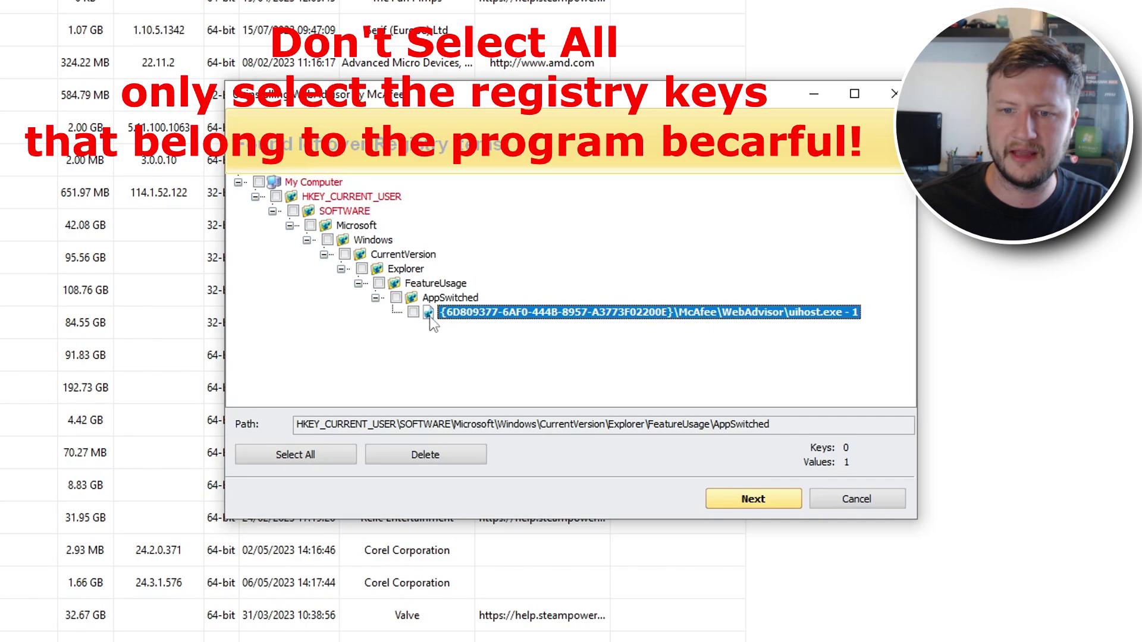
pyautogui.click(413, 312)
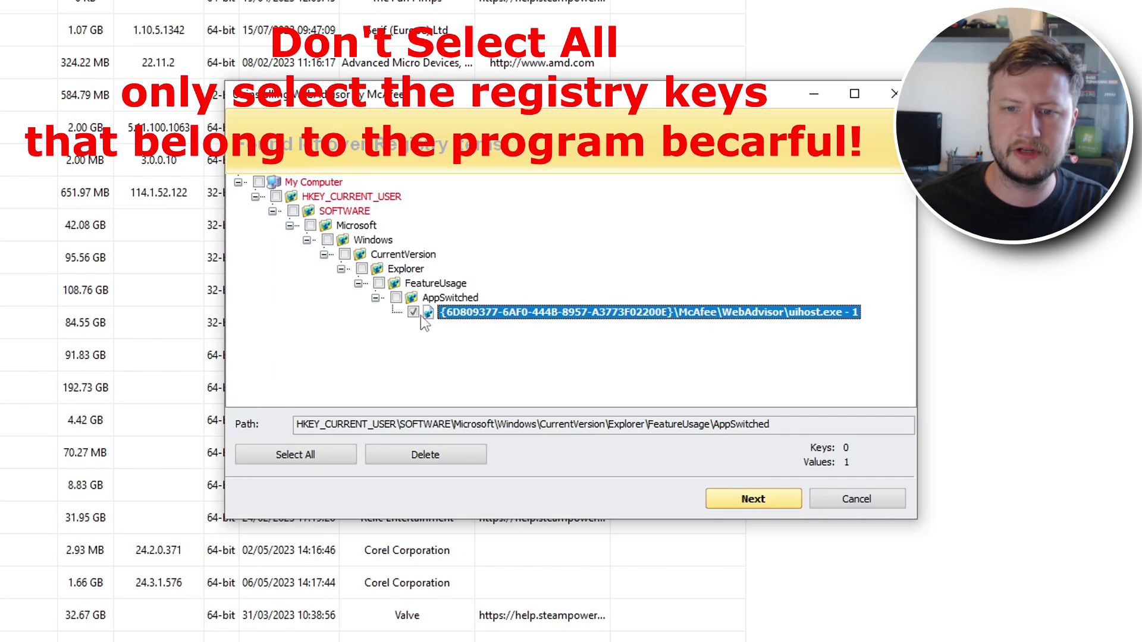
pyautogui.click(415, 454)
pyautogui.click(613, 352)
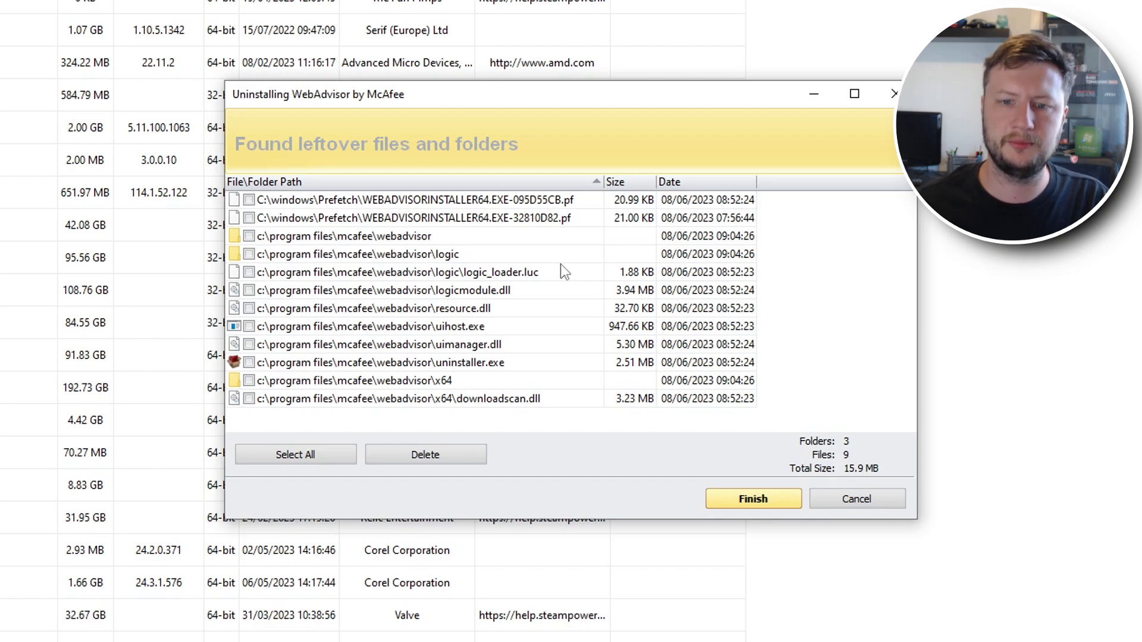
# Delete all of WebAdvisor's leftover files and folders, leaving 2 folders and 3 files for the next restart
pyautogui.click(314, 456)
pyautogui.click(453, 452)
pyautogui.click(638, 346)
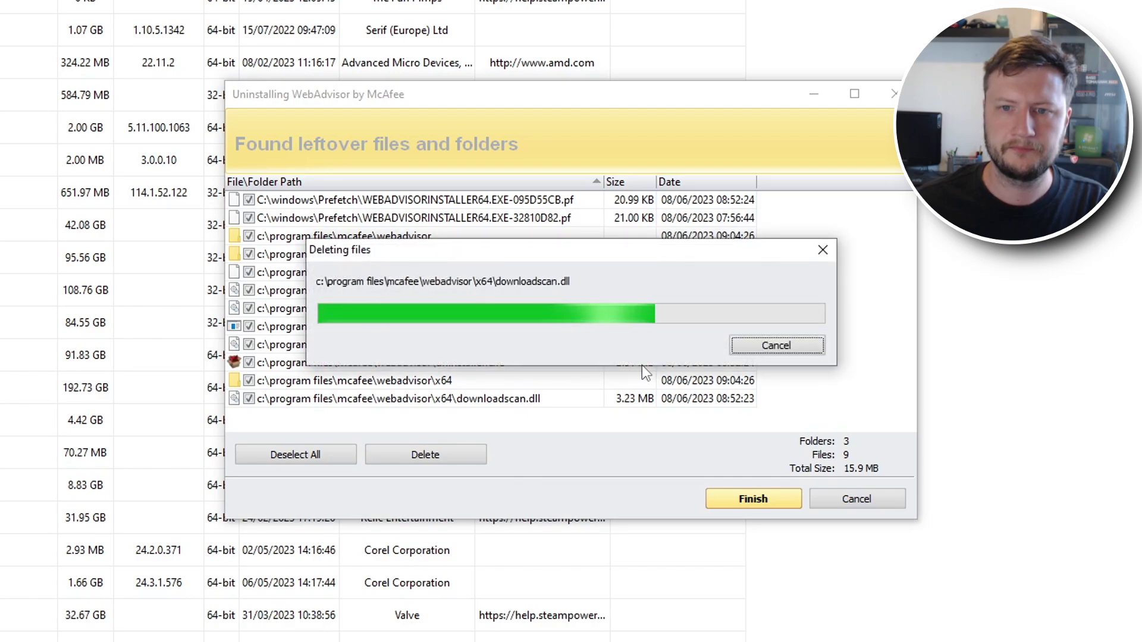
pyautogui.click(721, 349)
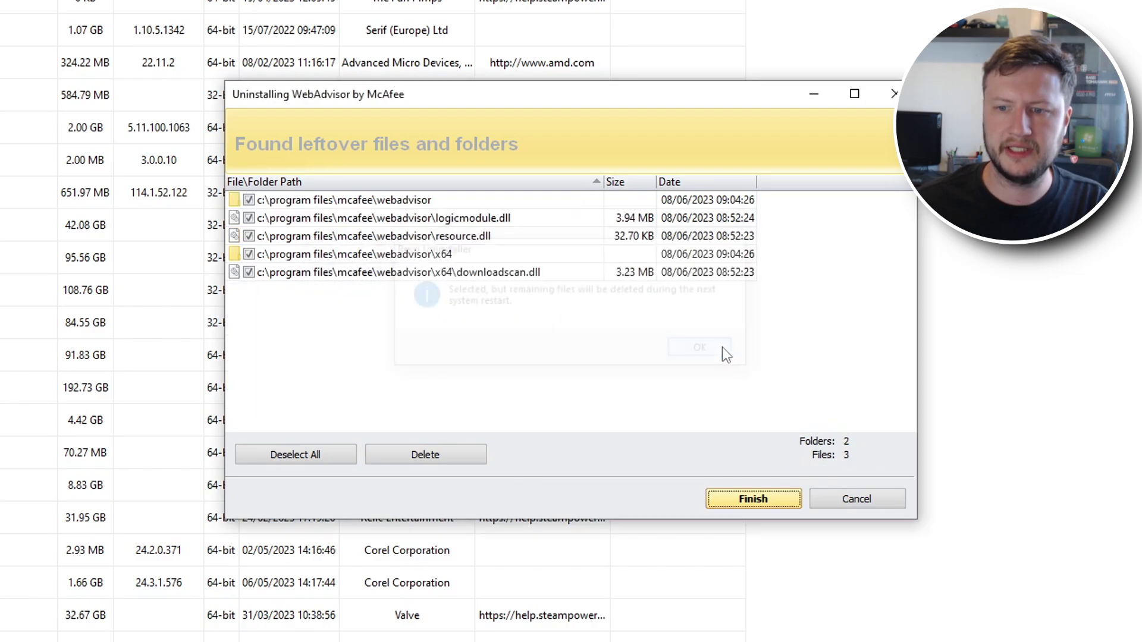